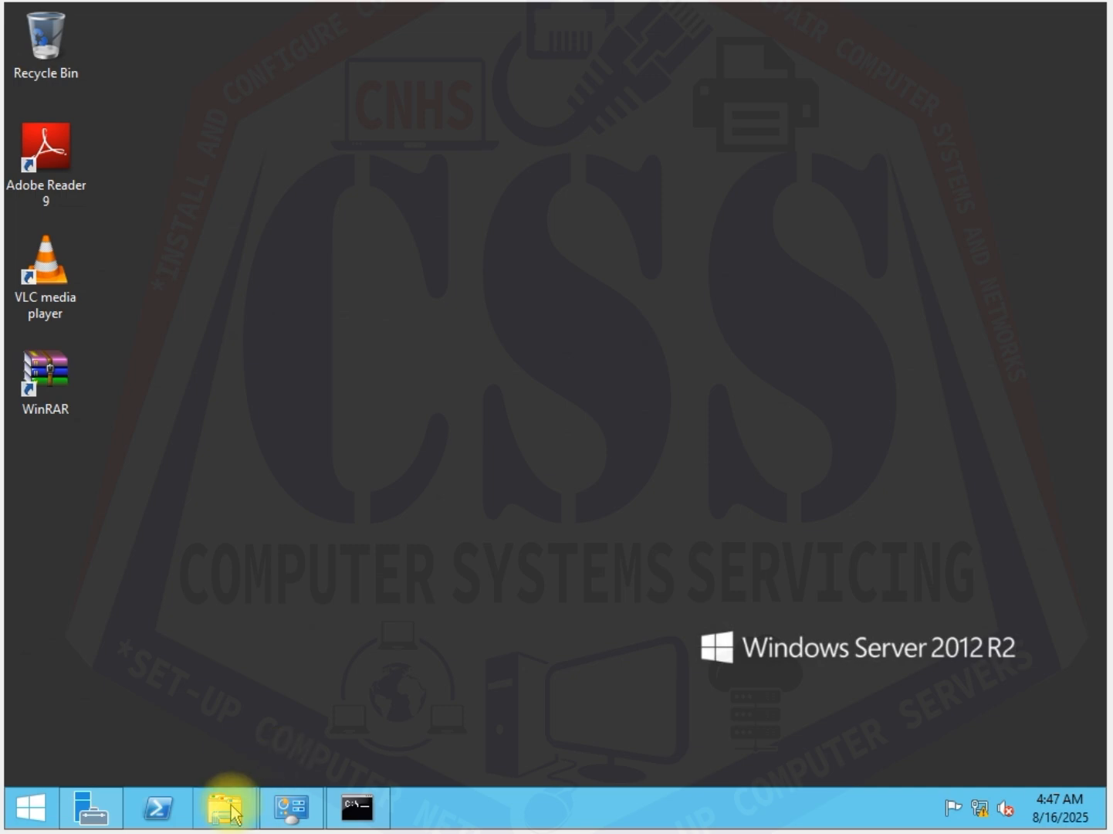
# Step: Check the Ethernet adapter's IPv4 address, gateway and DNS settings, and close the network windows
pyautogui.rightClick(980, 809)
pyautogui.click(983, 795)
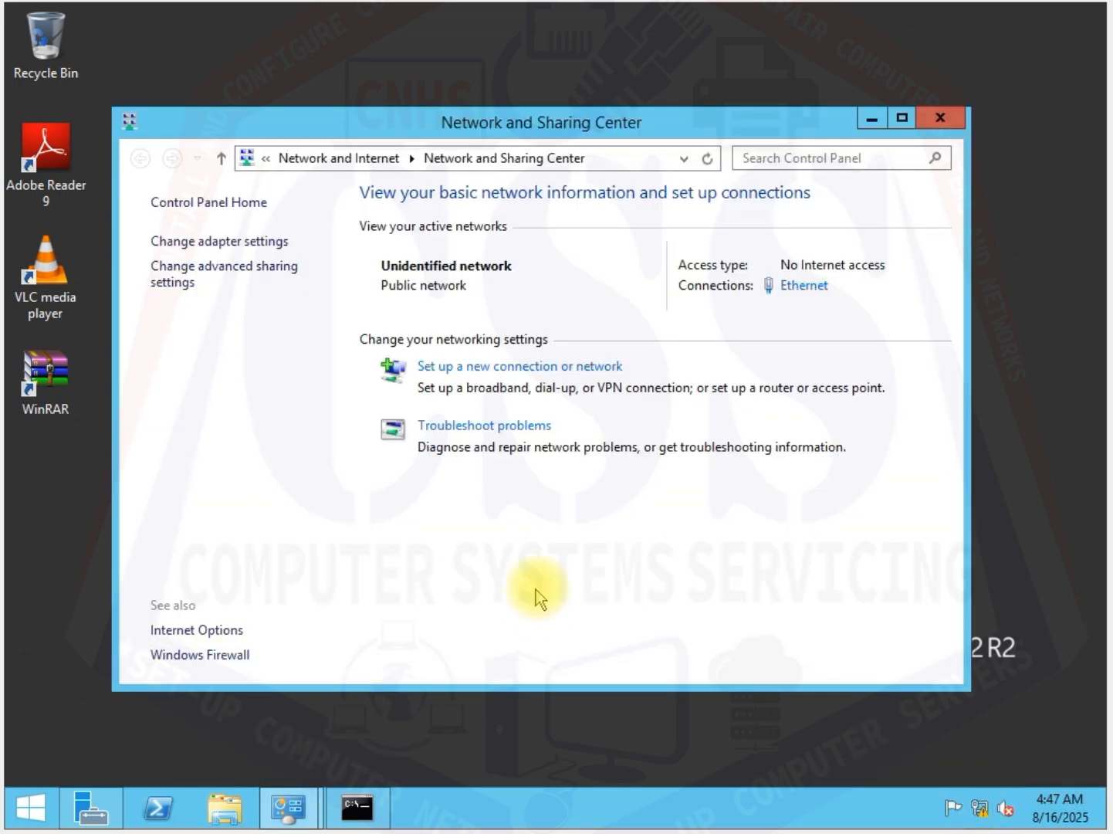
pyautogui.click(180, 246)
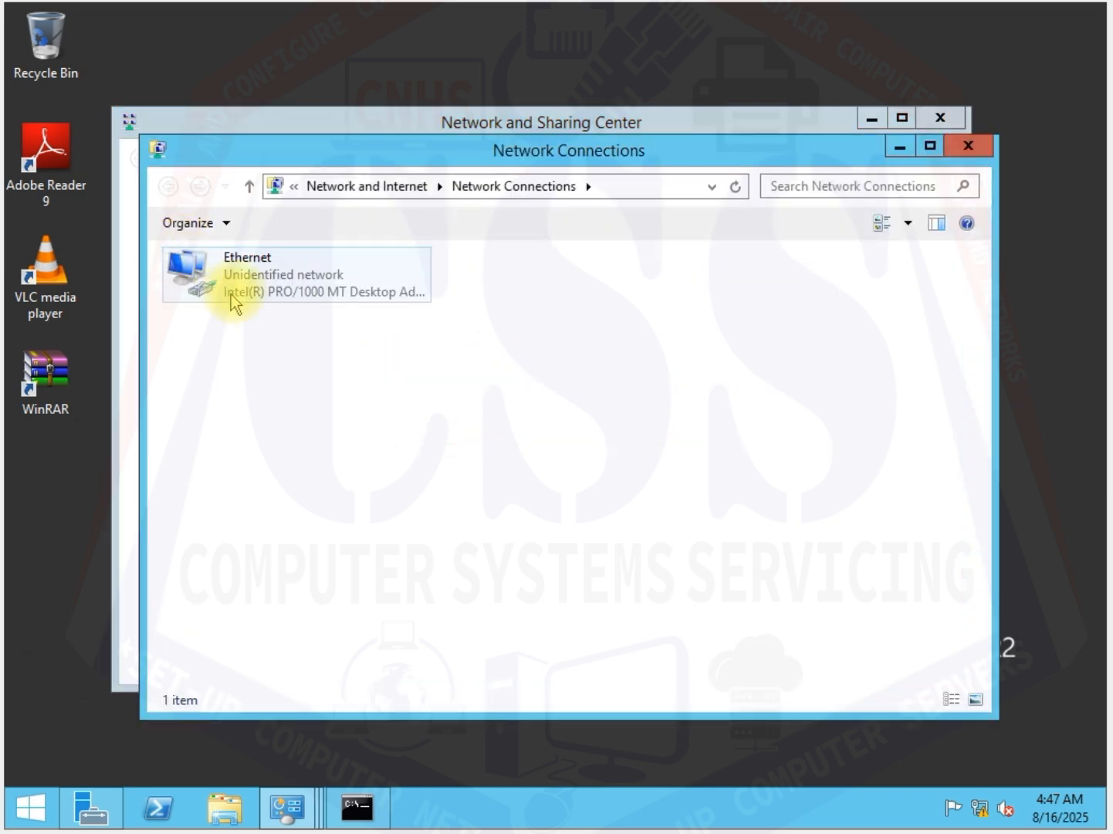
pyautogui.rightClick(239, 285)
pyautogui.click(303, 476)
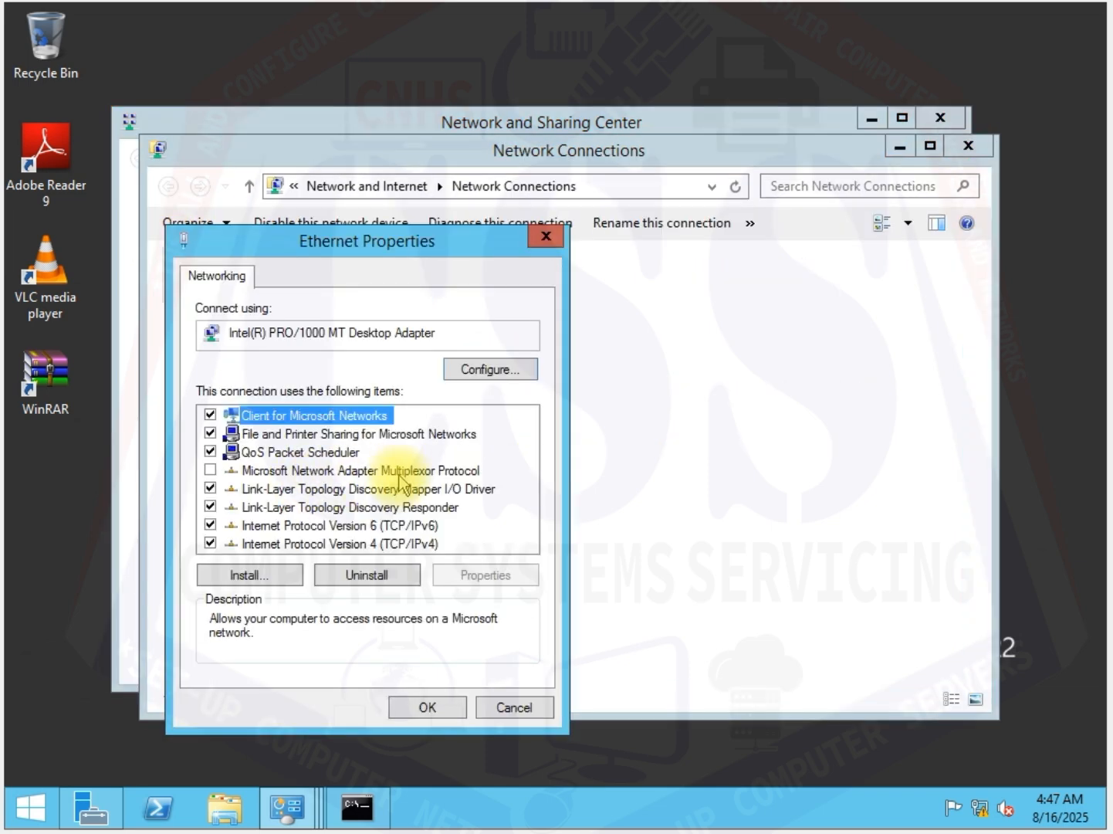
pyautogui.doubleClick(408, 543)
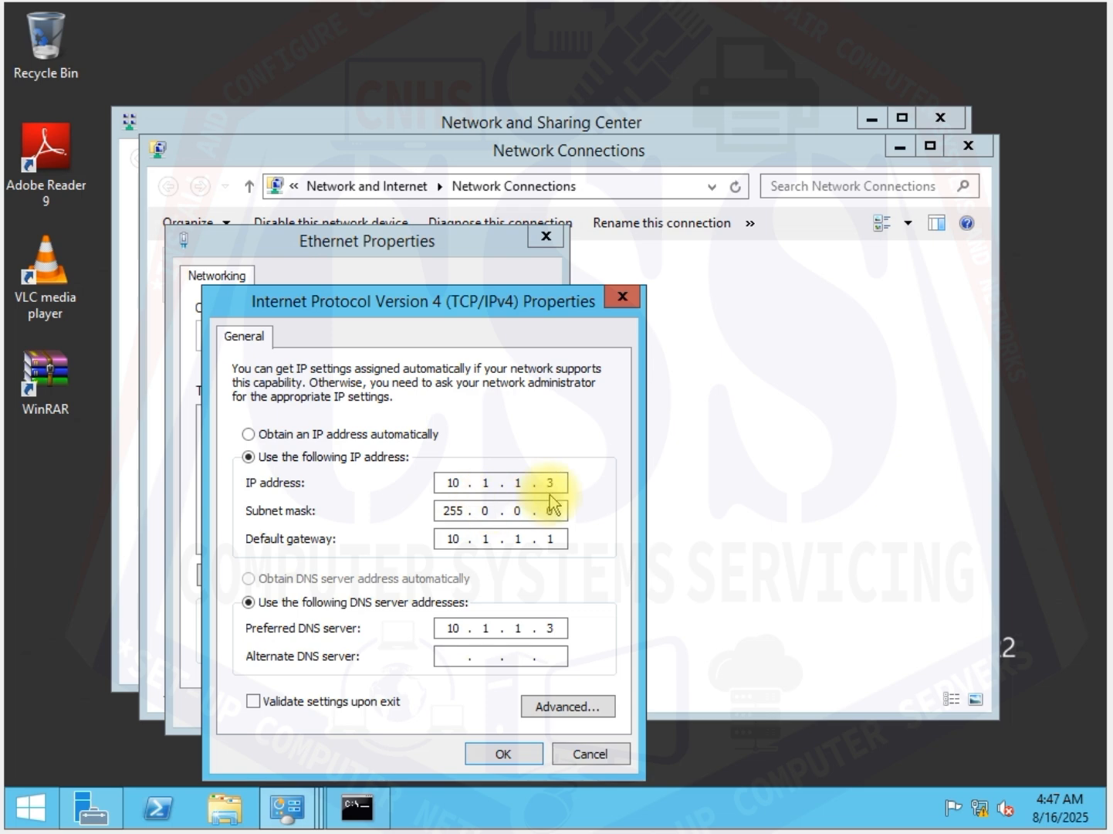
pyautogui.click(506, 754)
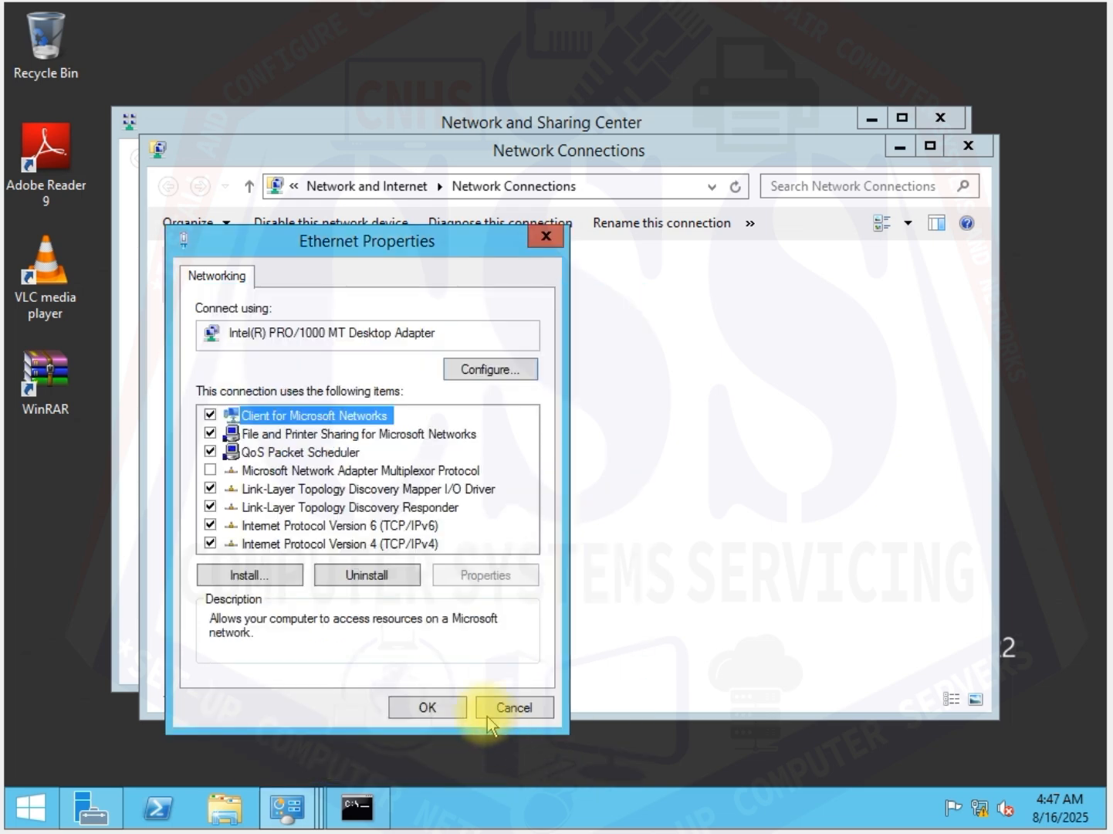
pyautogui.click(433, 708)
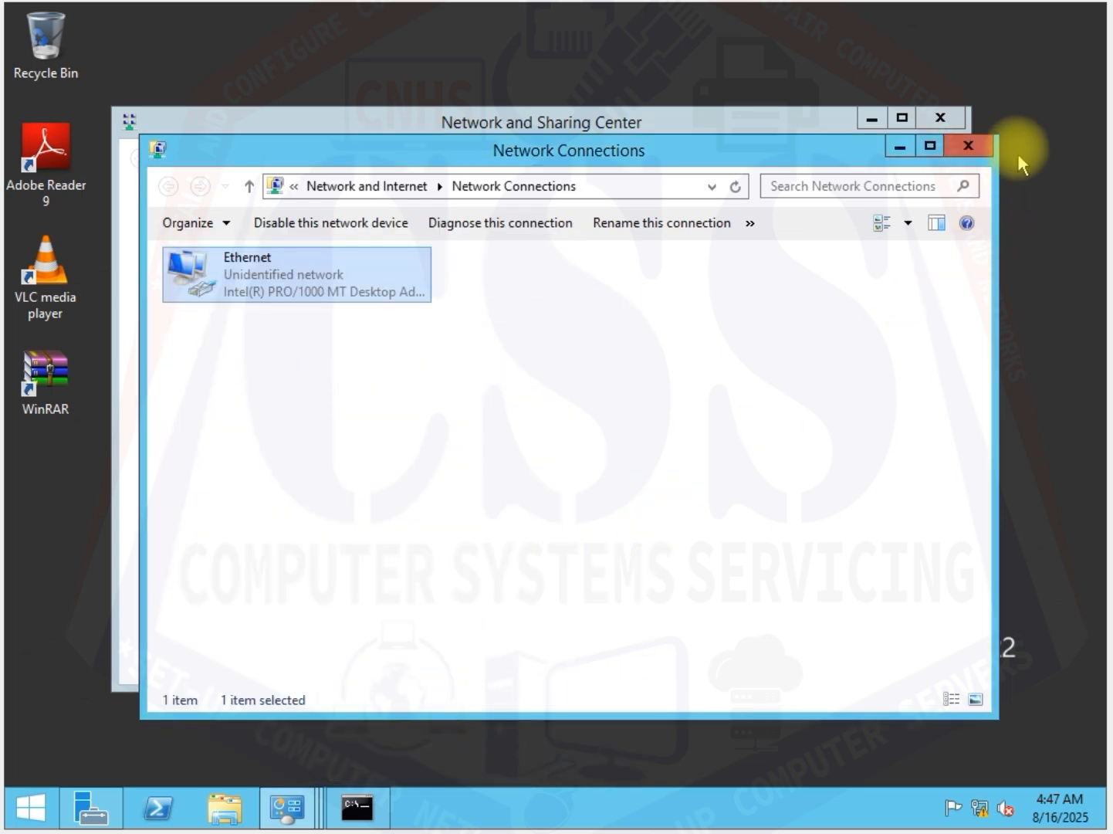
pyautogui.click(968, 144)
pyautogui.click(942, 117)
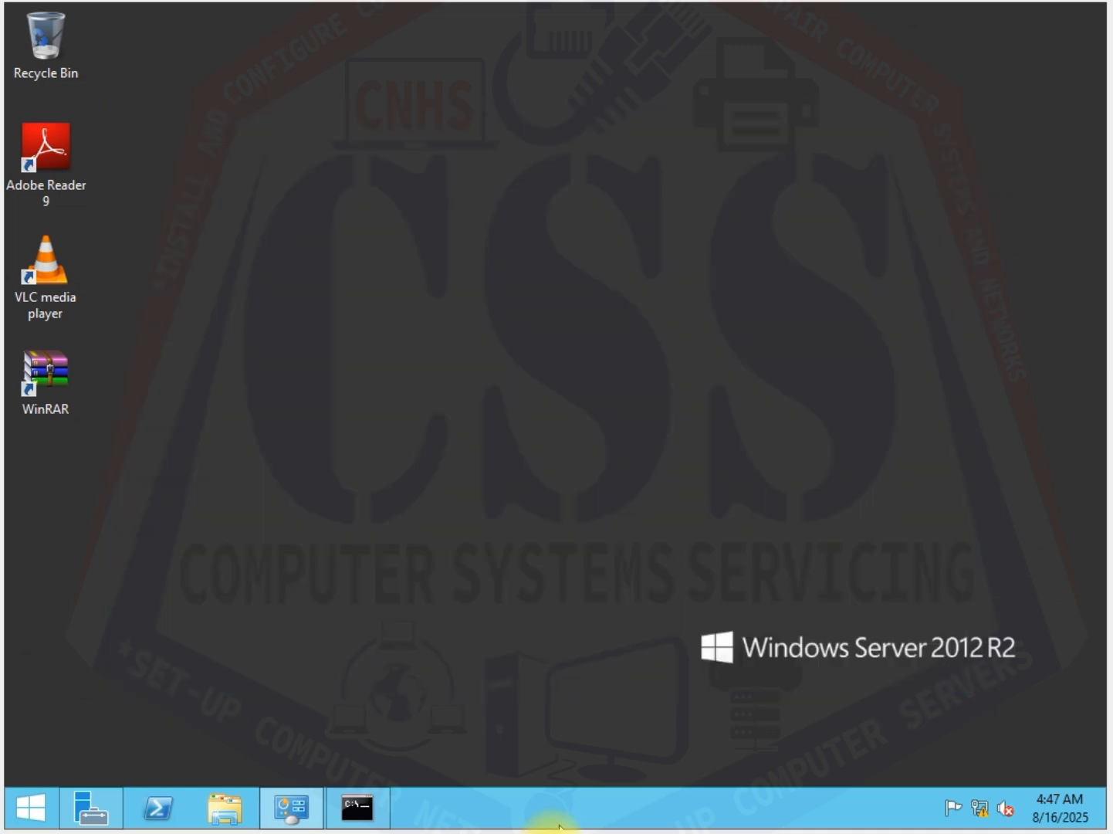
# Step: Check the computer name and workgroup in the system properties of This PC, and close the open windows
pyautogui.click(228, 808)
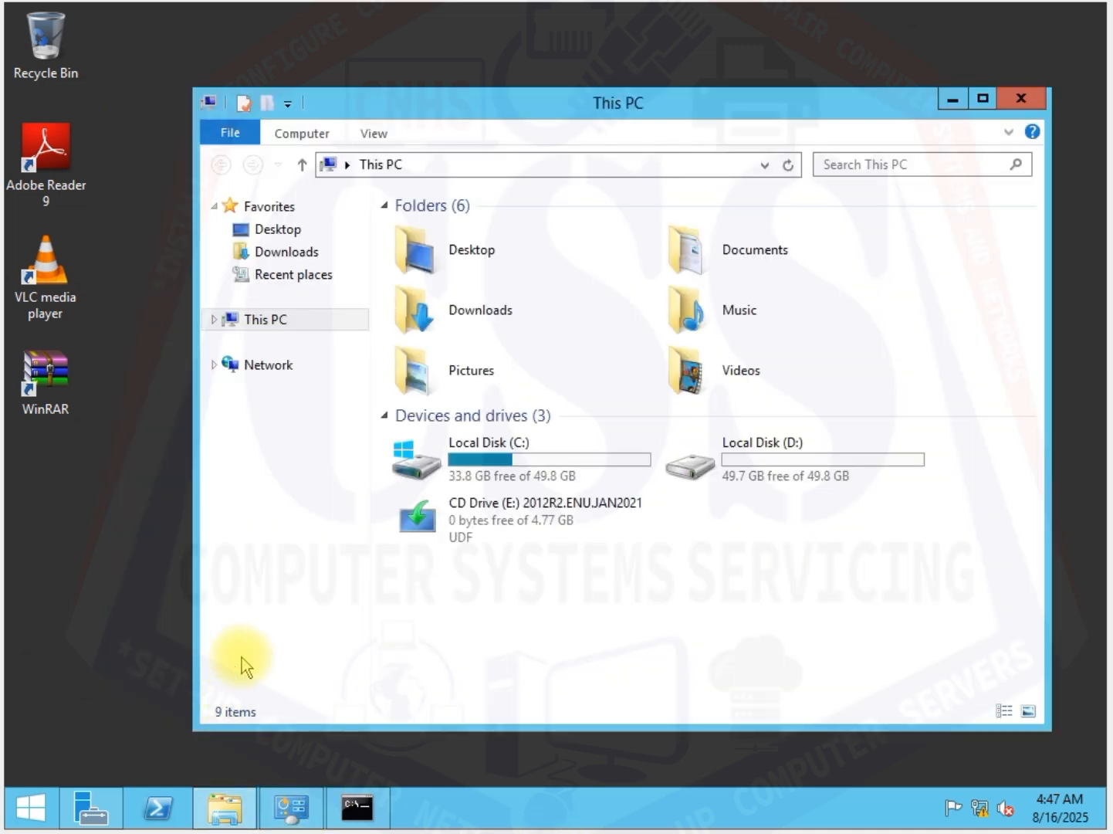
pyautogui.click(287, 327)
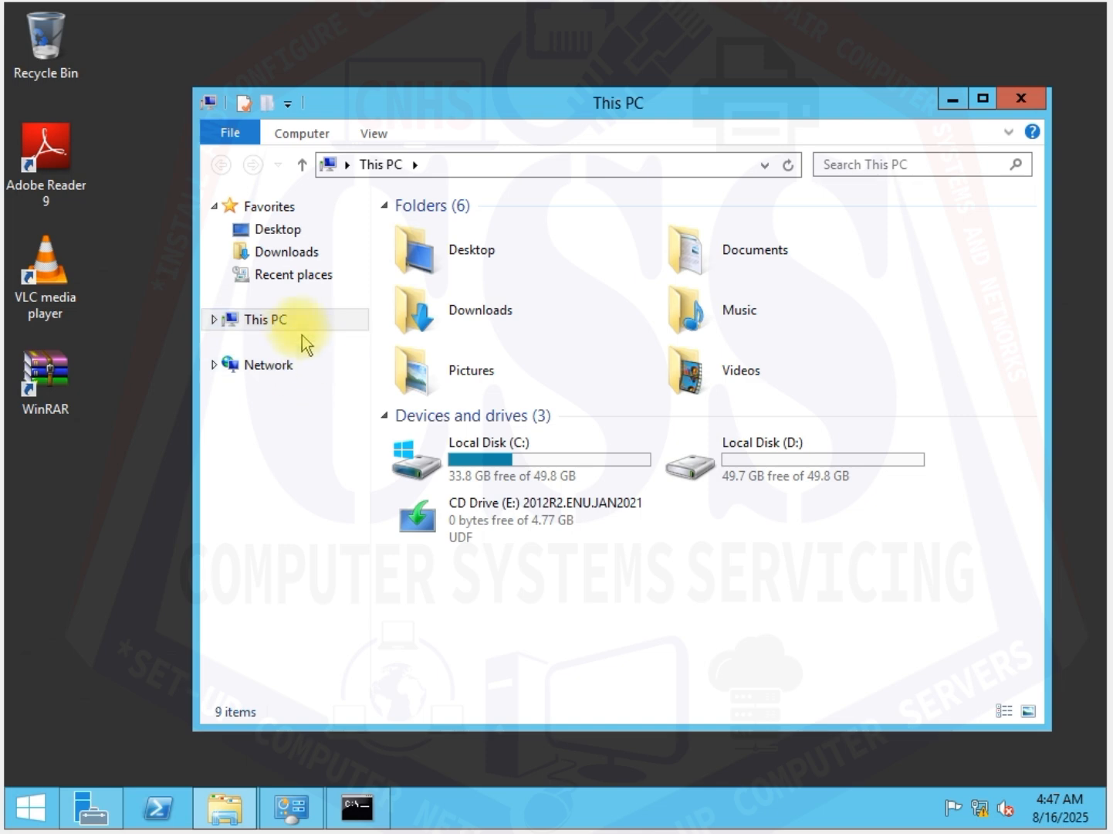
pyautogui.rightClick(272, 322)
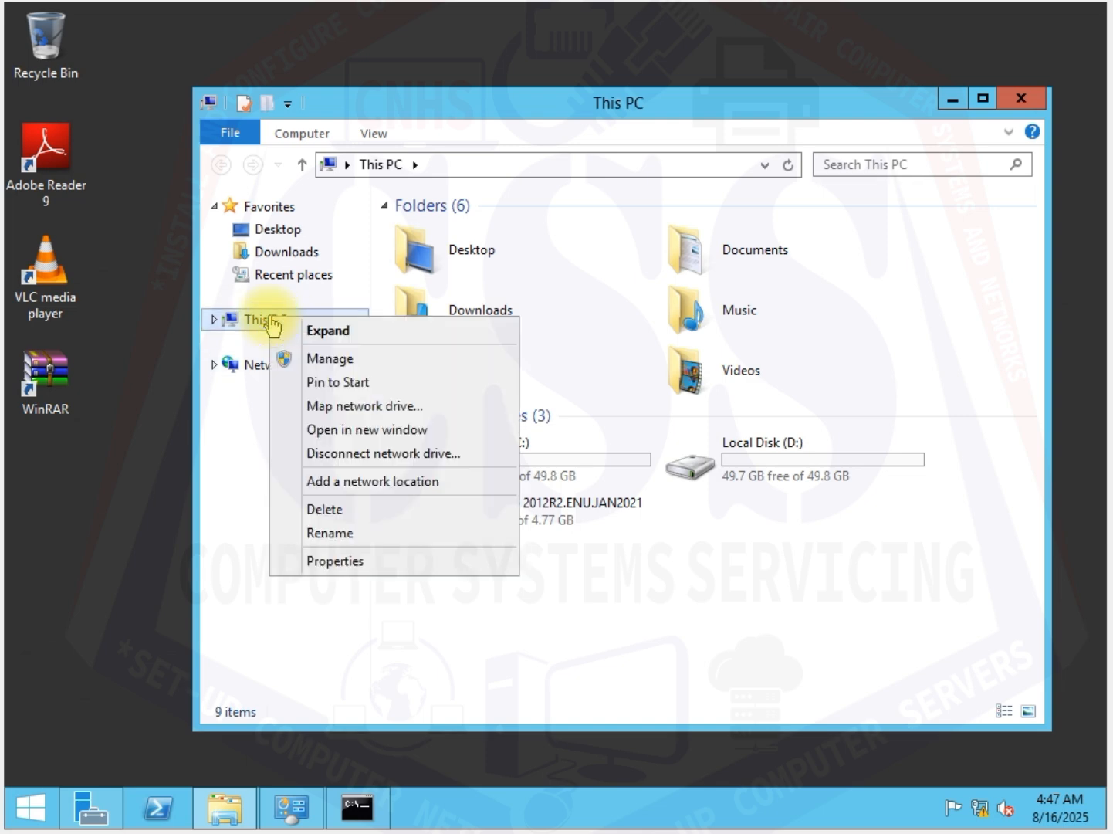
pyautogui.click(344, 562)
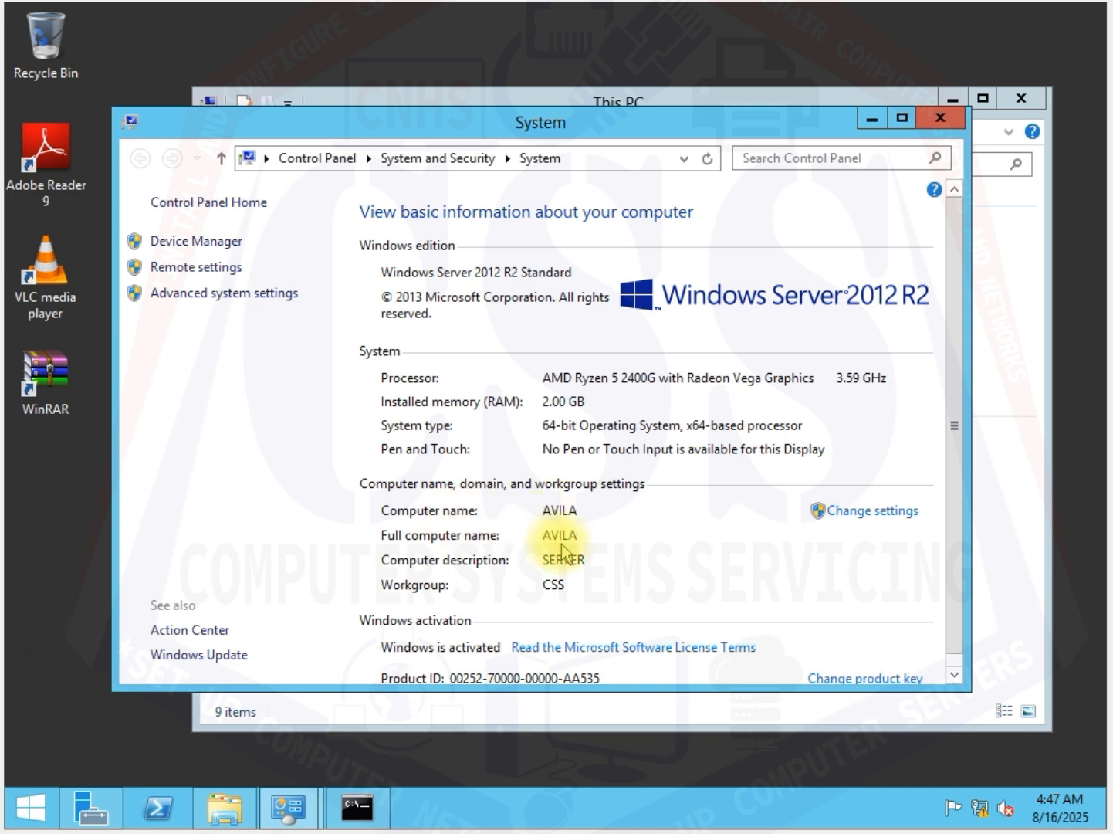
pyautogui.click(559, 535)
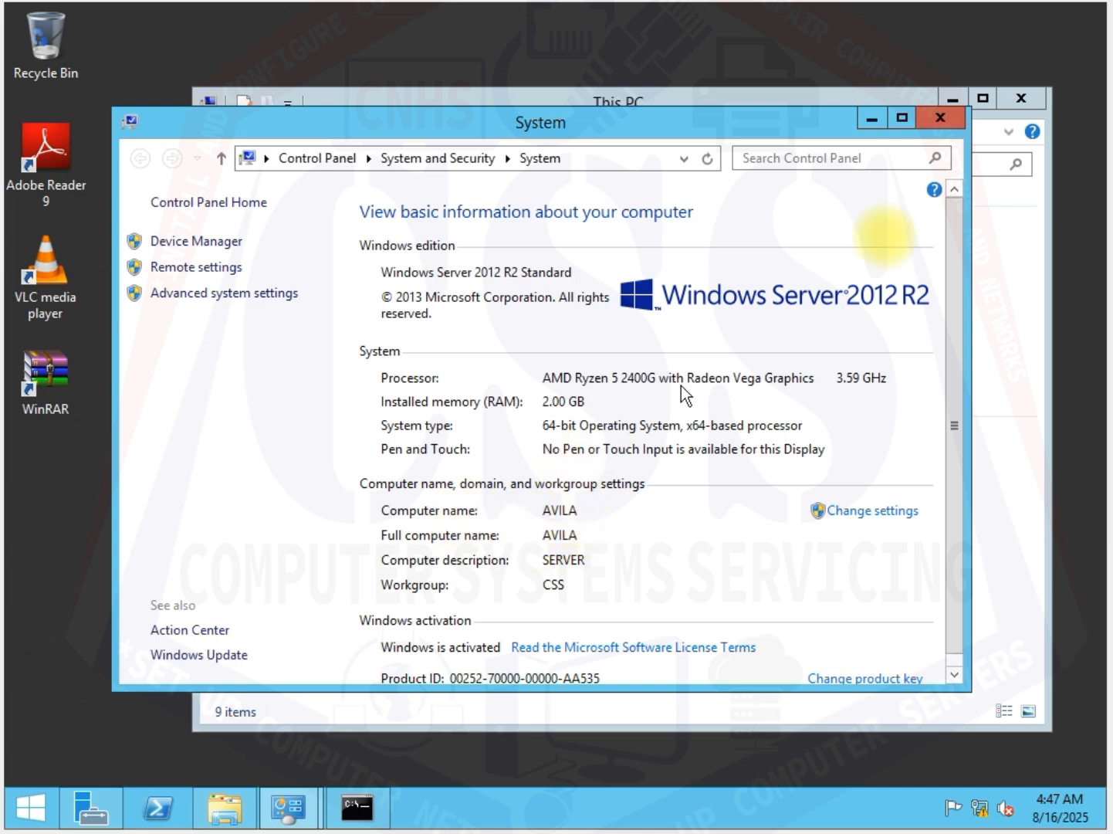
pyautogui.click(933, 125)
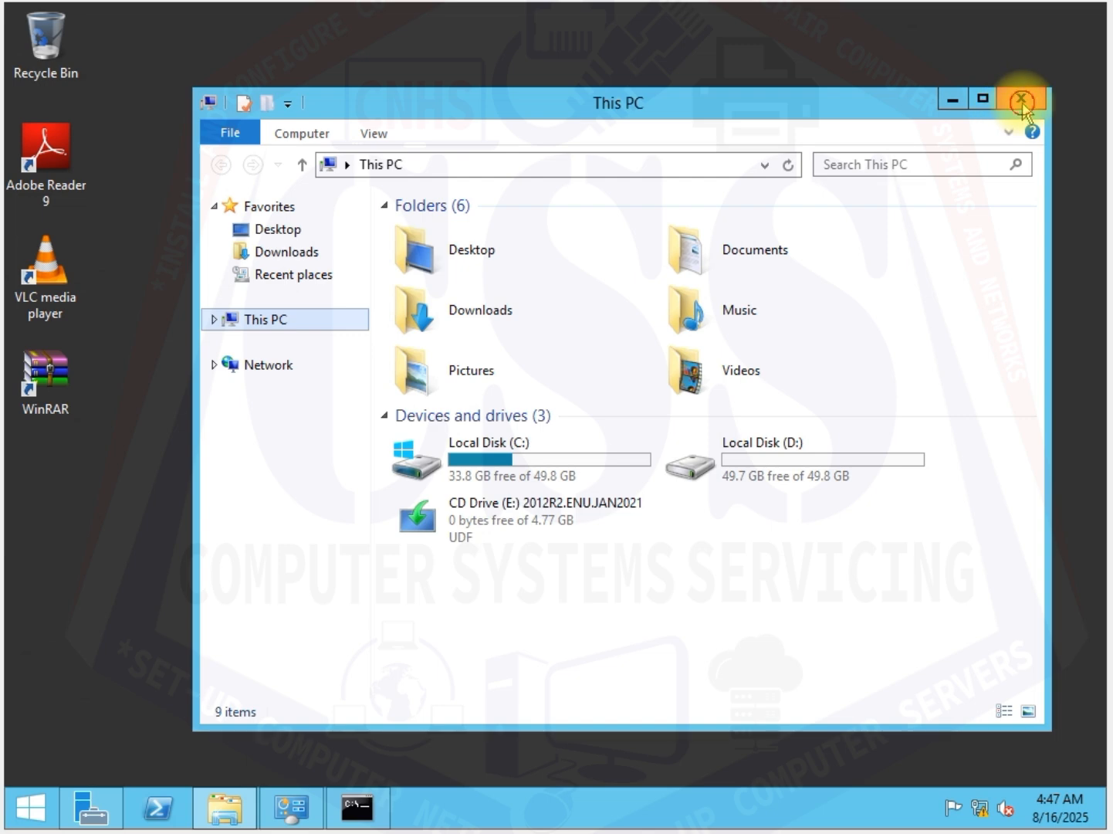
pyautogui.click(1023, 102)
pyautogui.rightClick(610, 154)
pyautogui.click(657, 213)
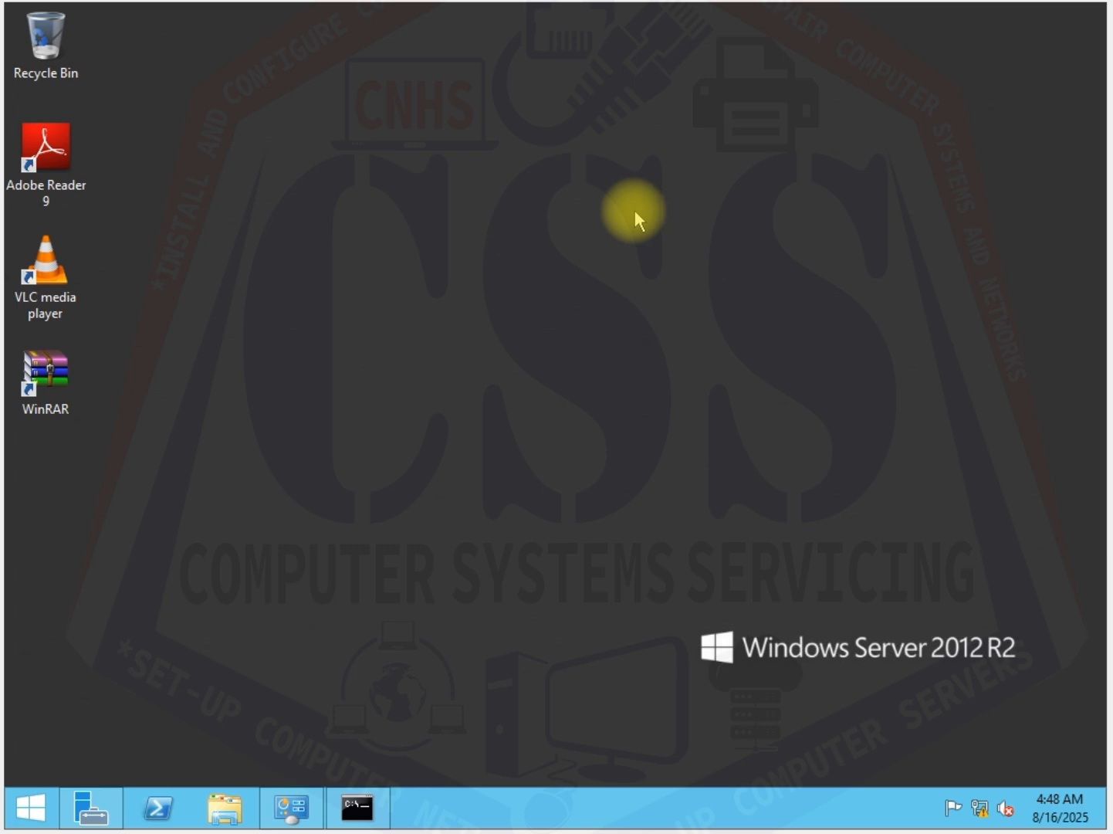
pyautogui.rightClick(534, 143)
pyautogui.click(576, 203)
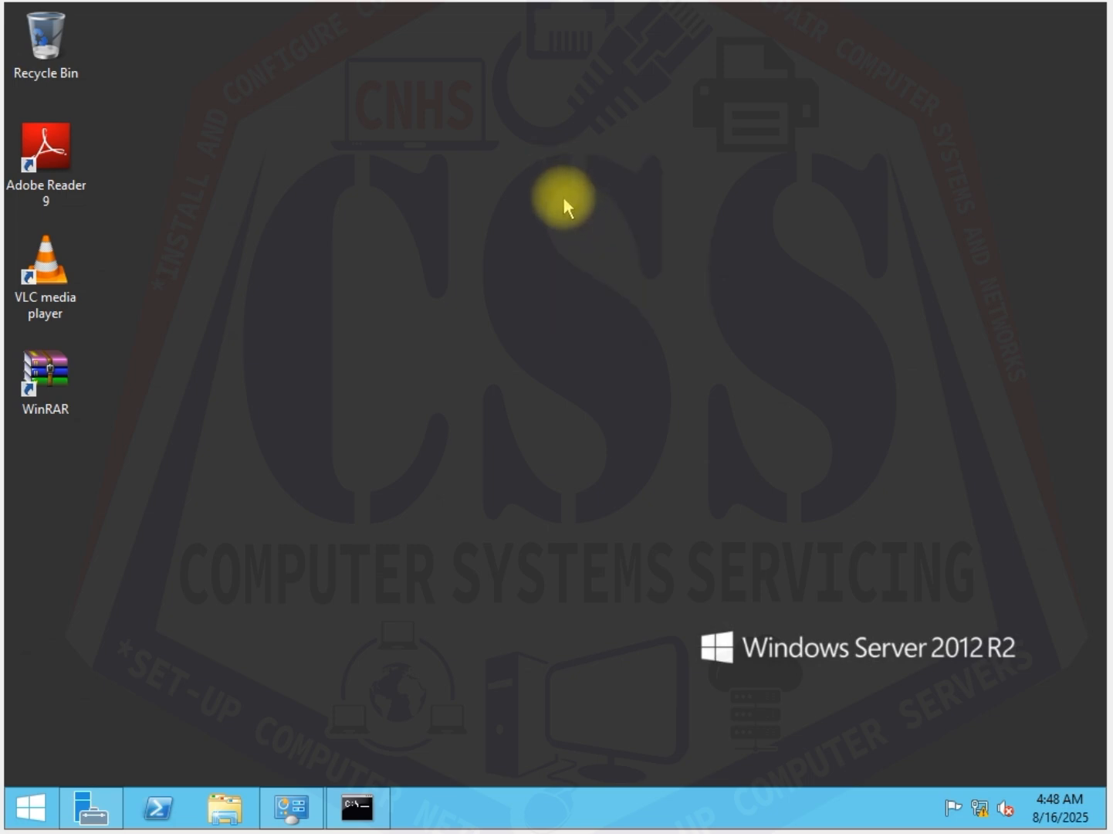
pyautogui.rightClick(349, 128)
pyautogui.click(398, 193)
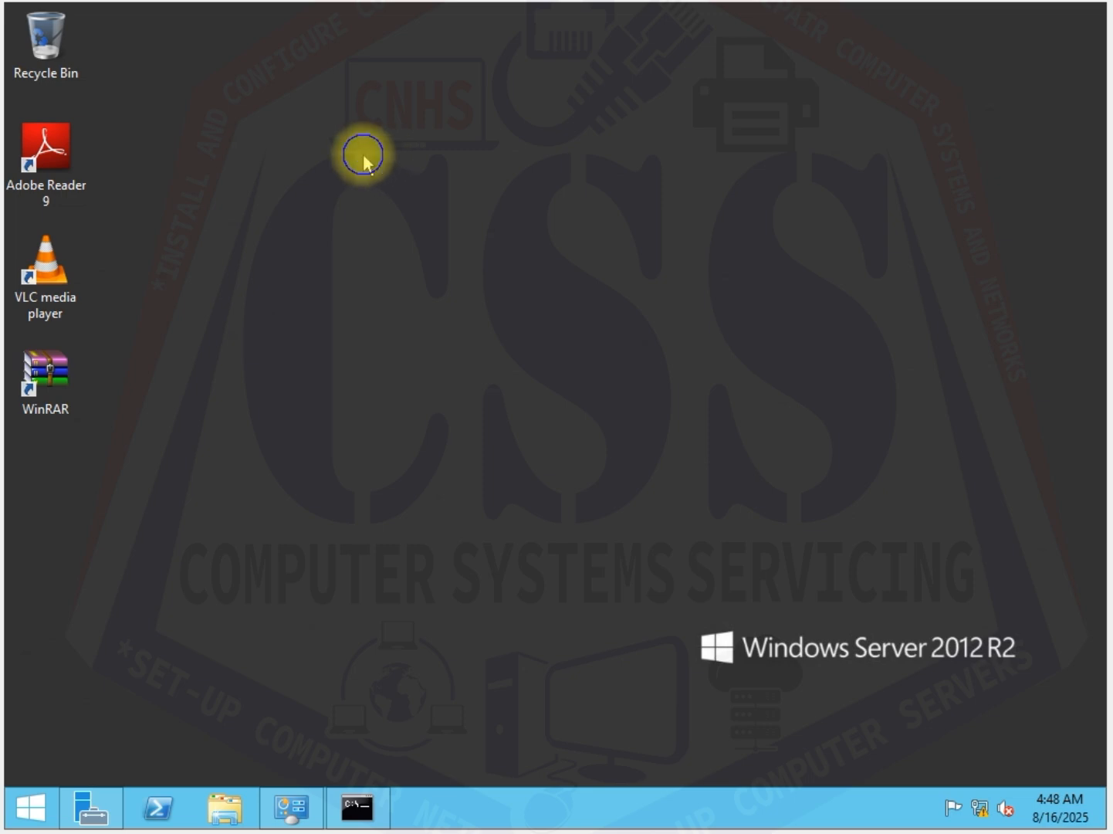
pyautogui.rightClick(365, 151)
pyautogui.click(426, 214)
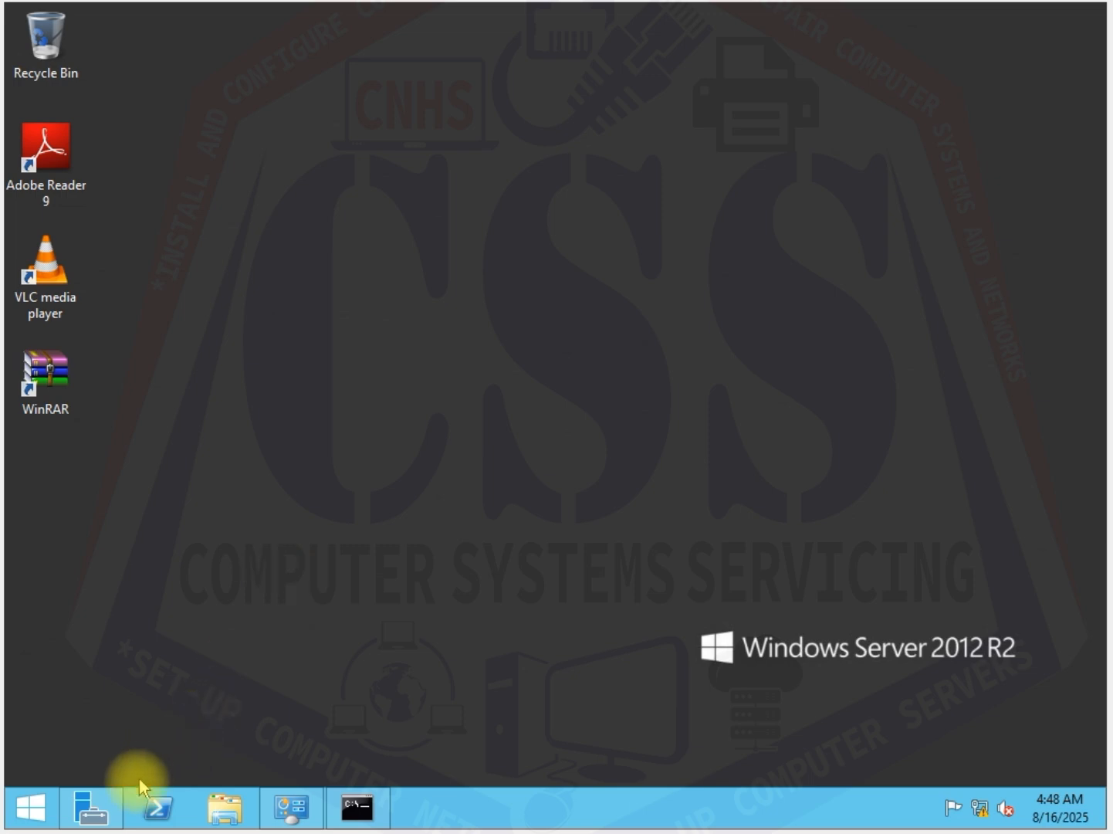
pyautogui.click(100, 819)
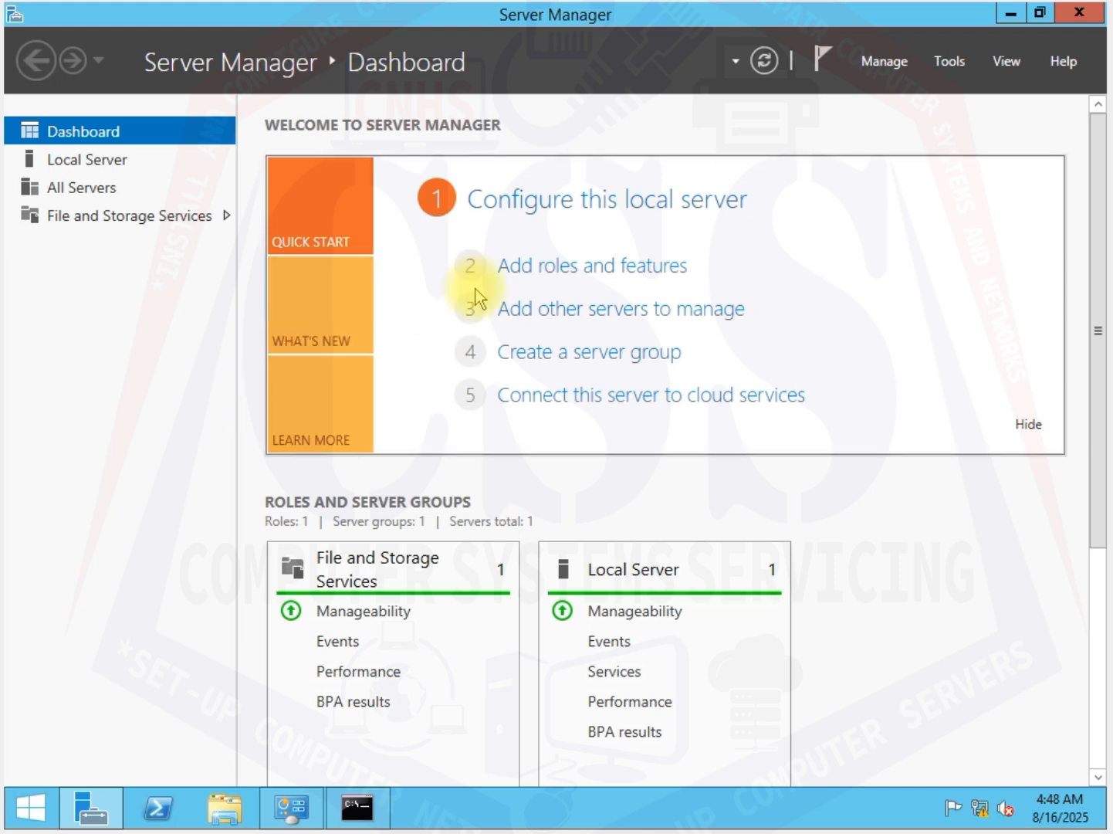
pyautogui.click(1079, 14)
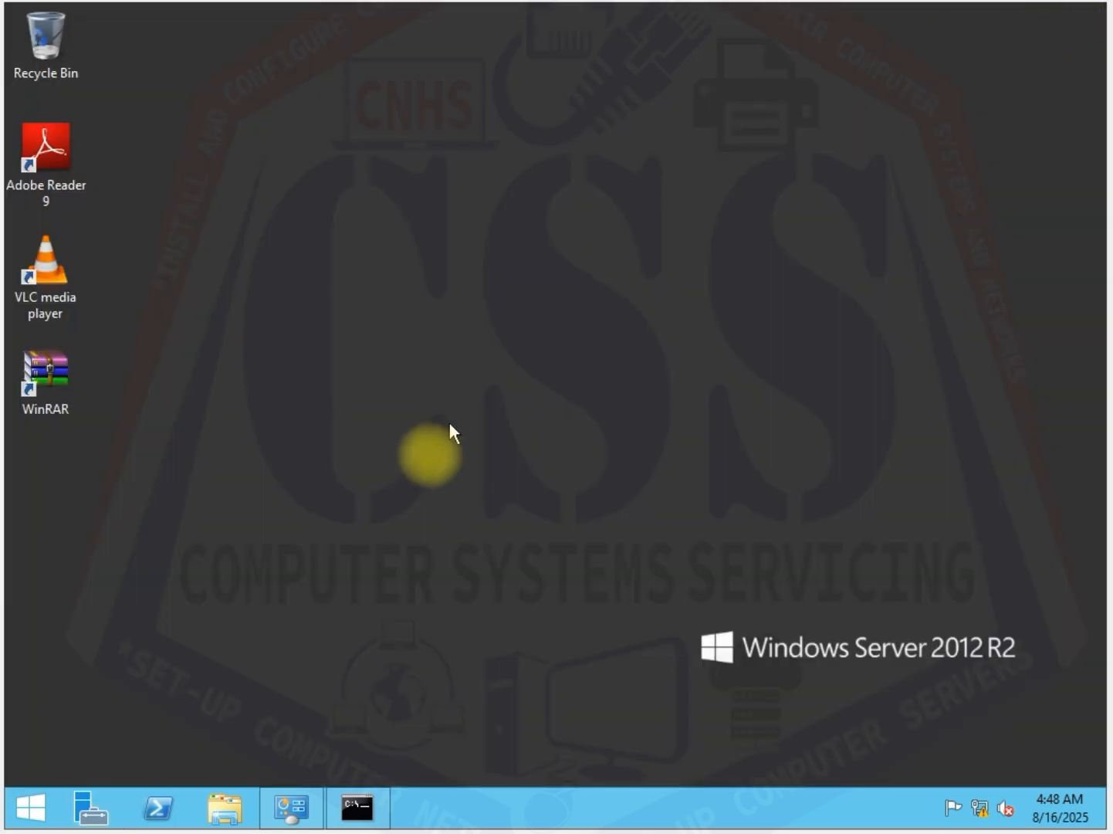
pyautogui.click(32, 807)
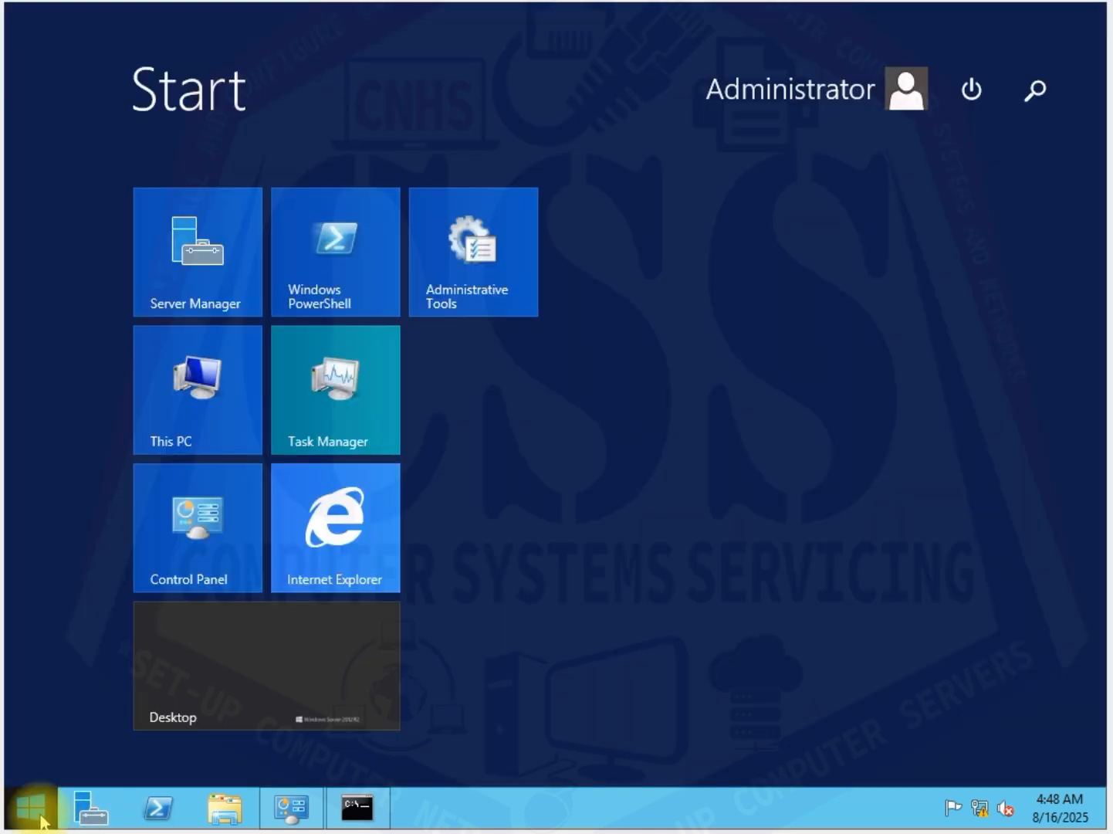
pyautogui.click(40, 821)
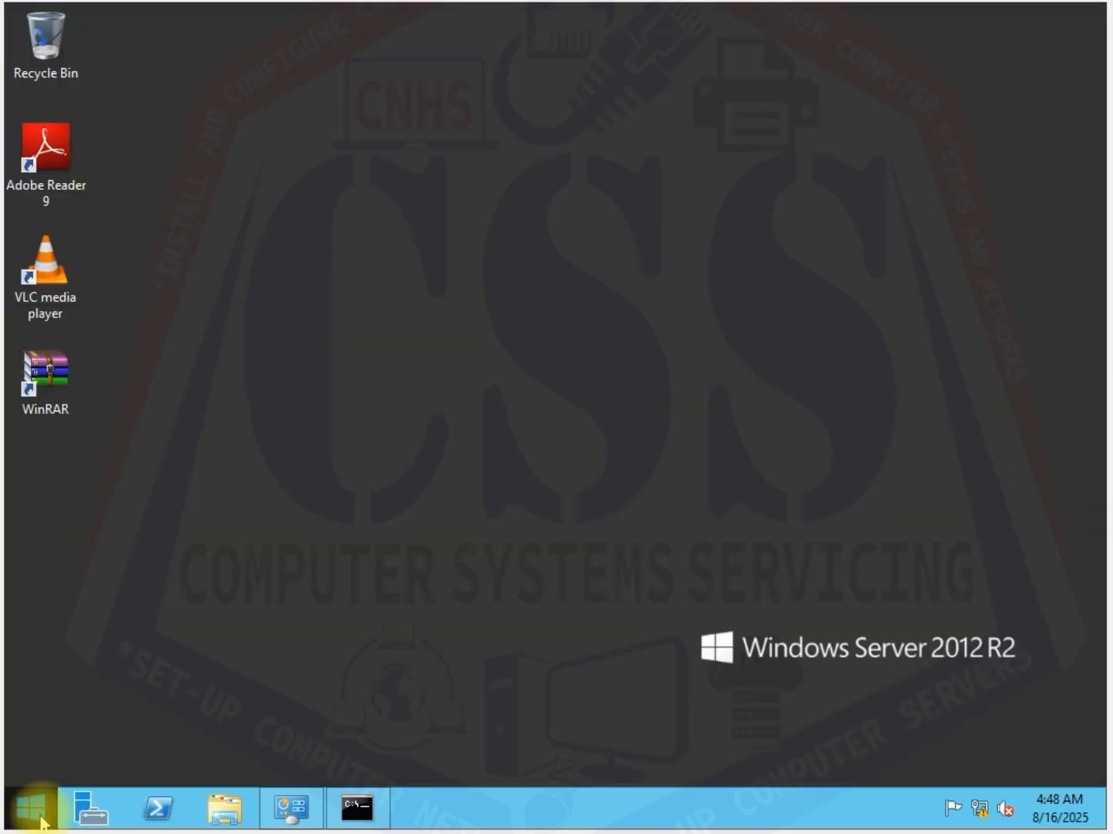
# Step: Start adding roles and features in Server Manager, using role-based or feature-based installation on the local server from the server pool
pyautogui.click(93, 819)
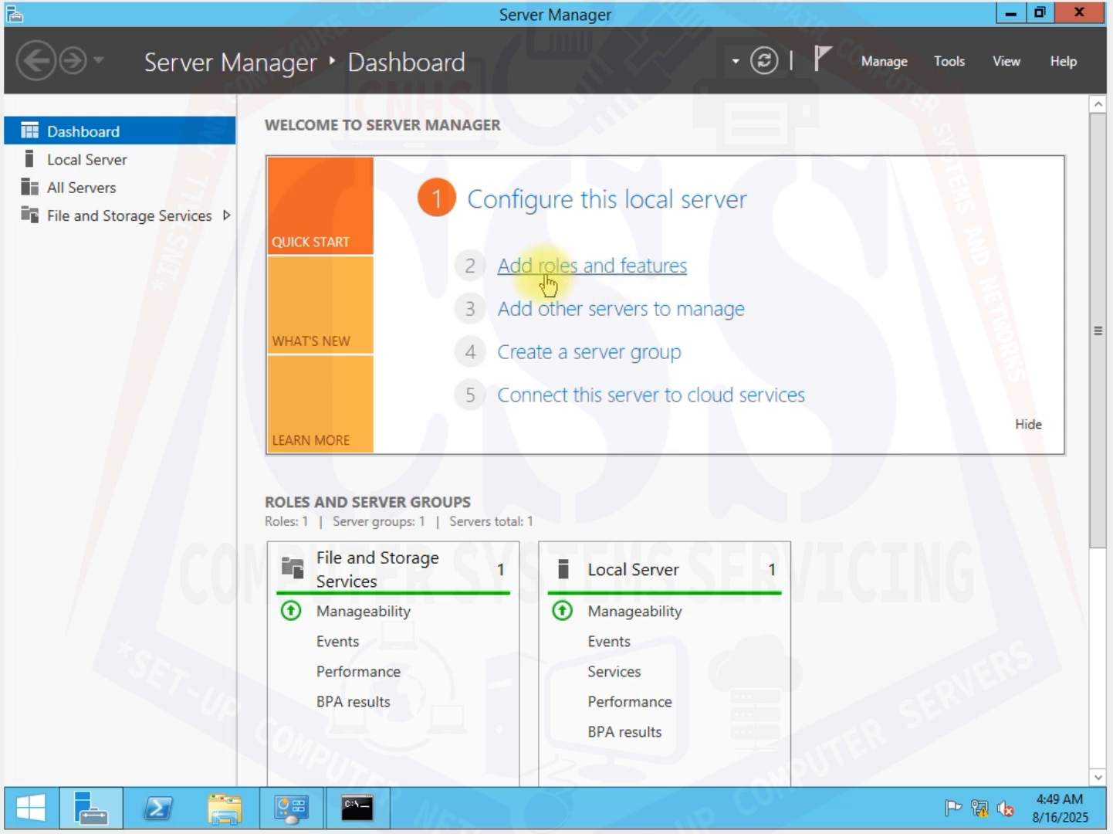
pyautogui.click(601, 266)
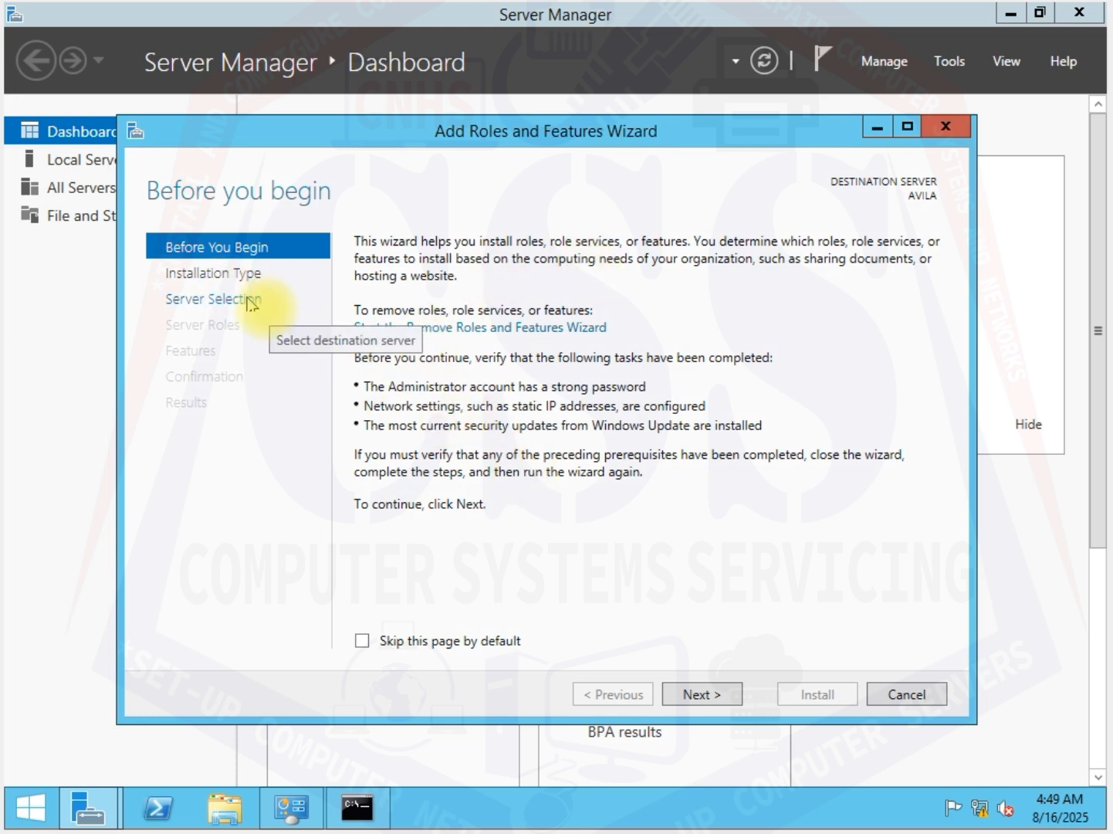
pyautogui.click(712, 697)
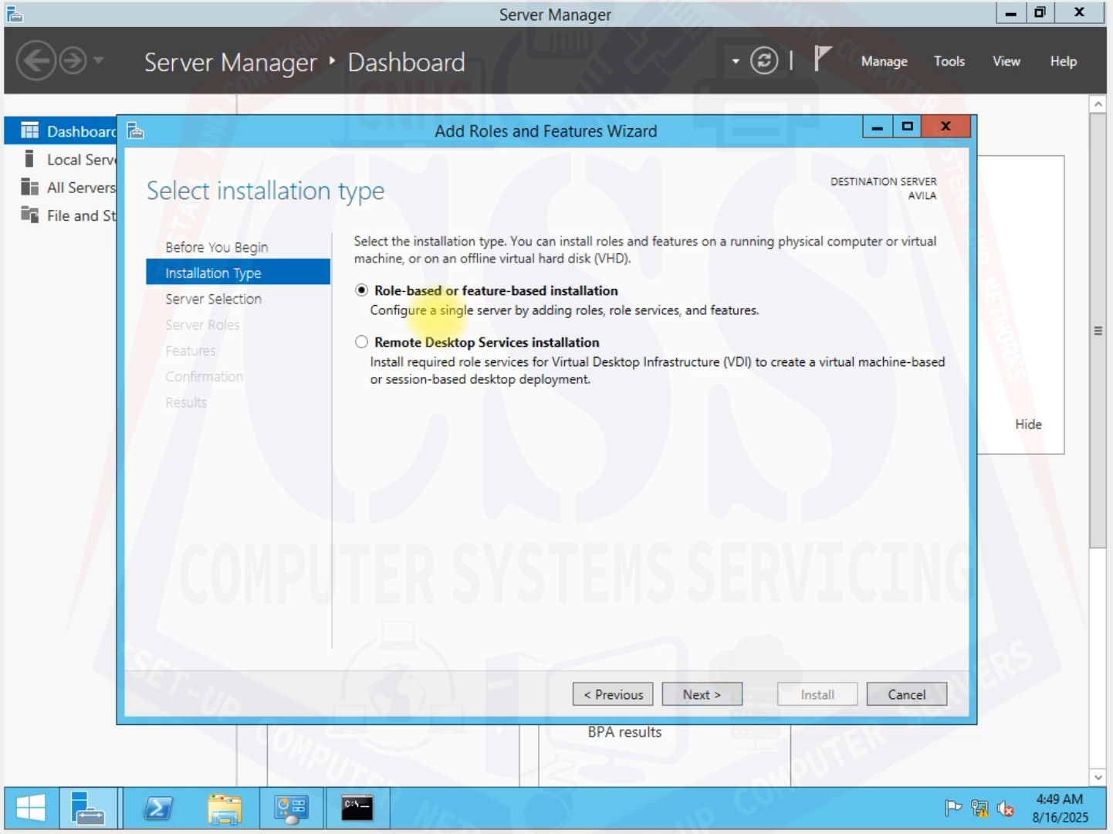
pyautogui.click(708, 697)
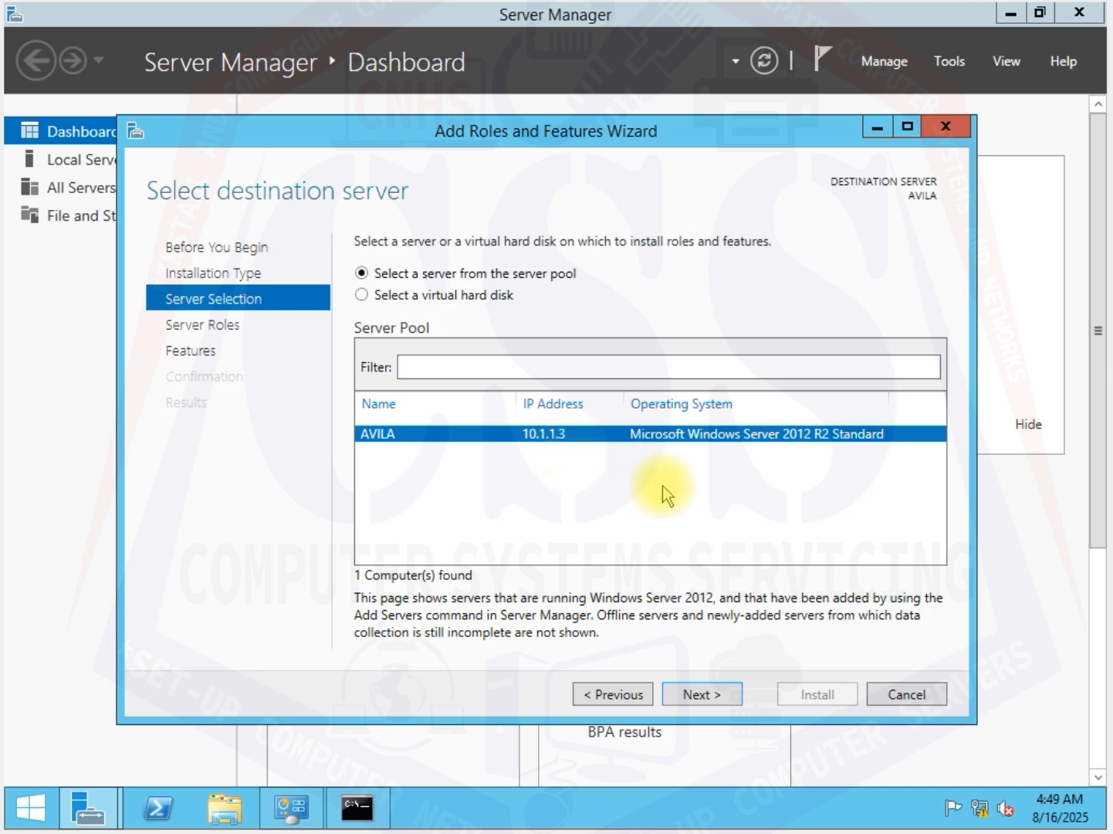
pyautogui.click(712, 695)
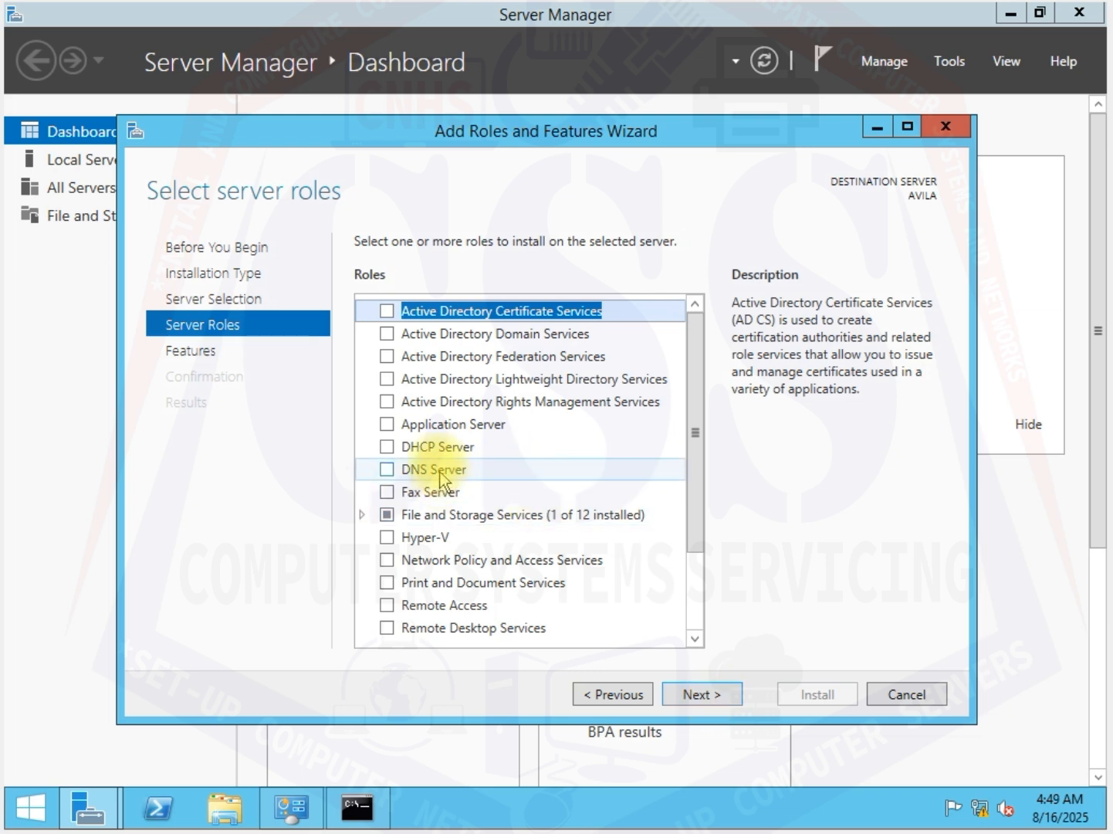
# Step: Select the Active Directory Domain Services, DHCP Server and DNS Server roles, each with its required features and management tools
pyautogui.click(384, 337)
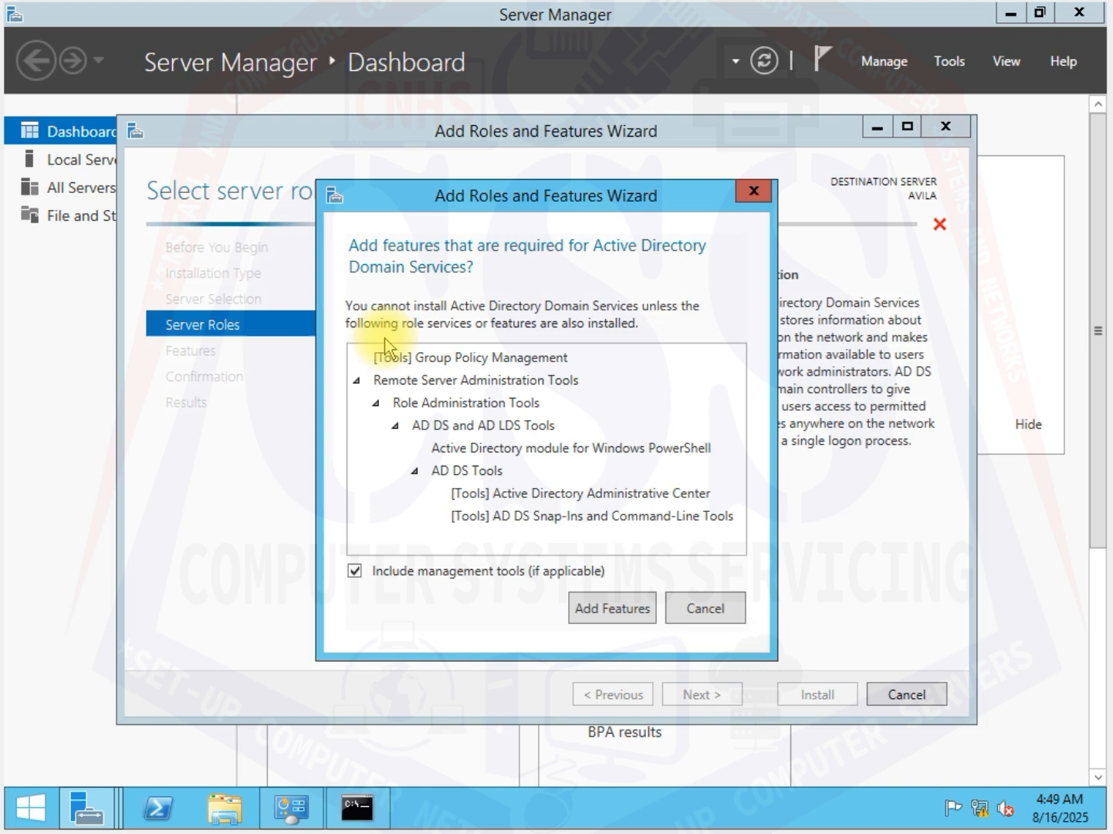
pyautogui.click(621, 609)
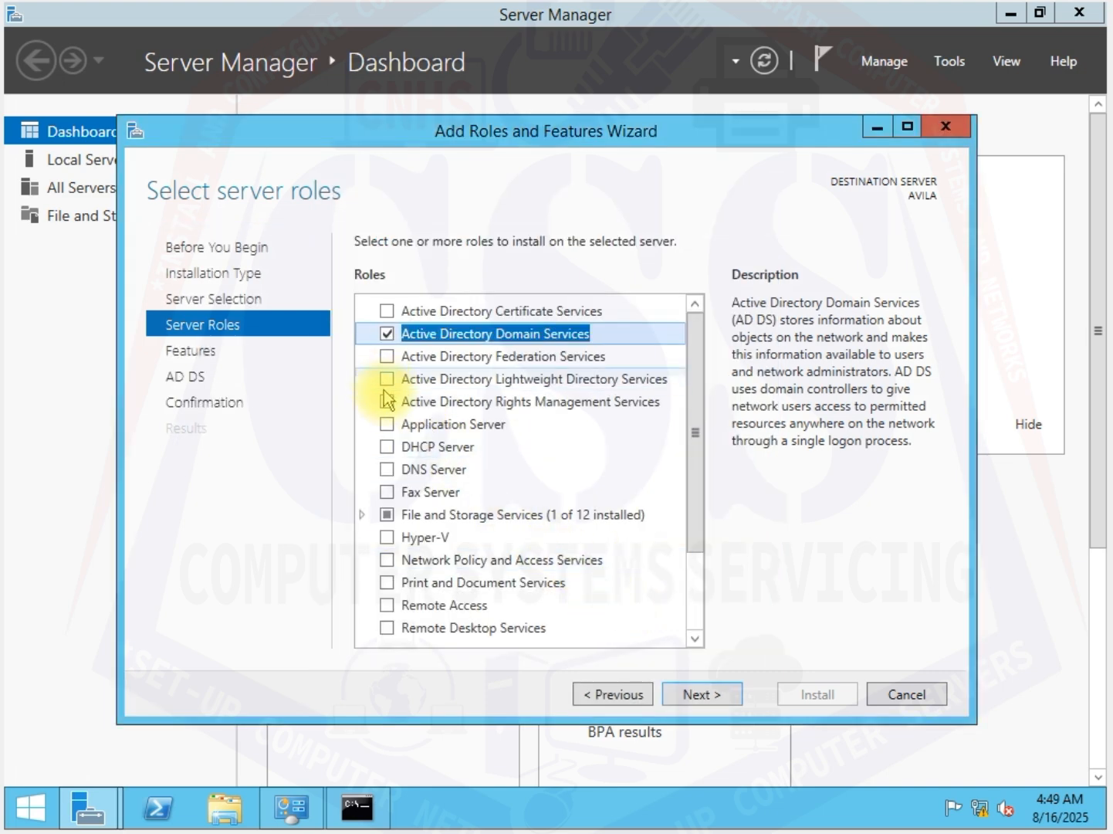
pyautogui.click(388, 448)
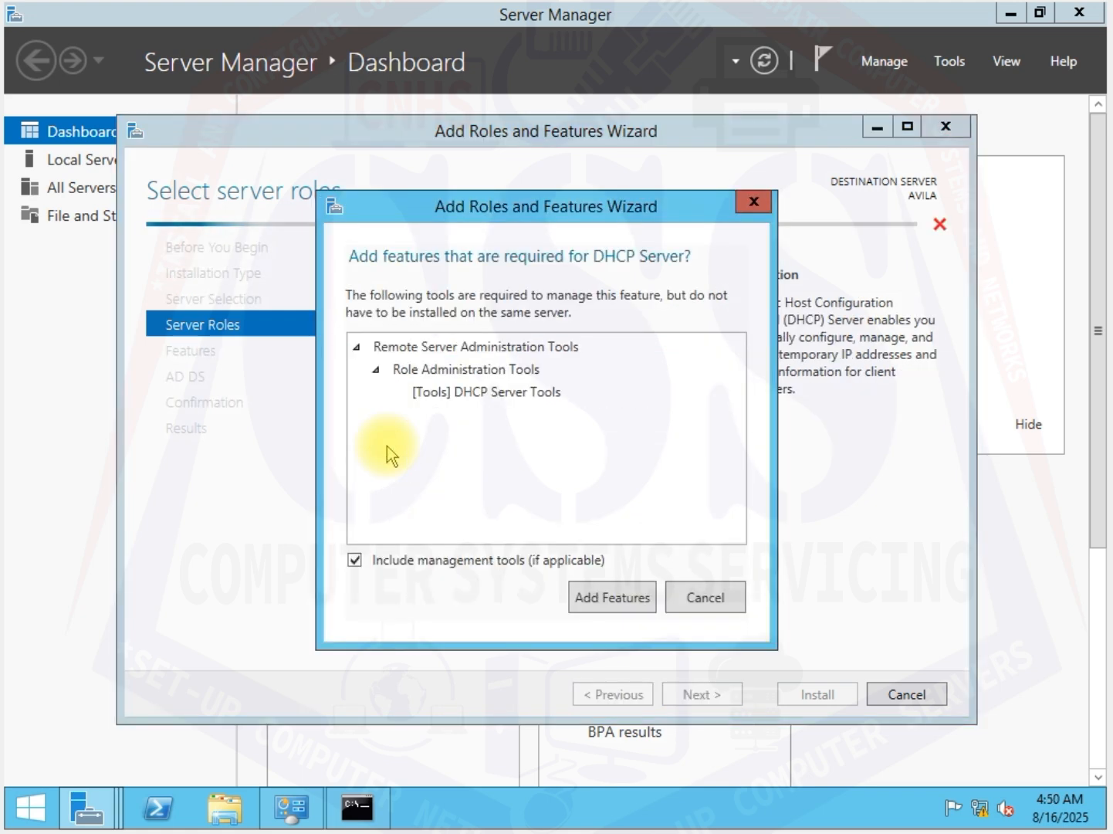
pyautogui.click(624, 607)
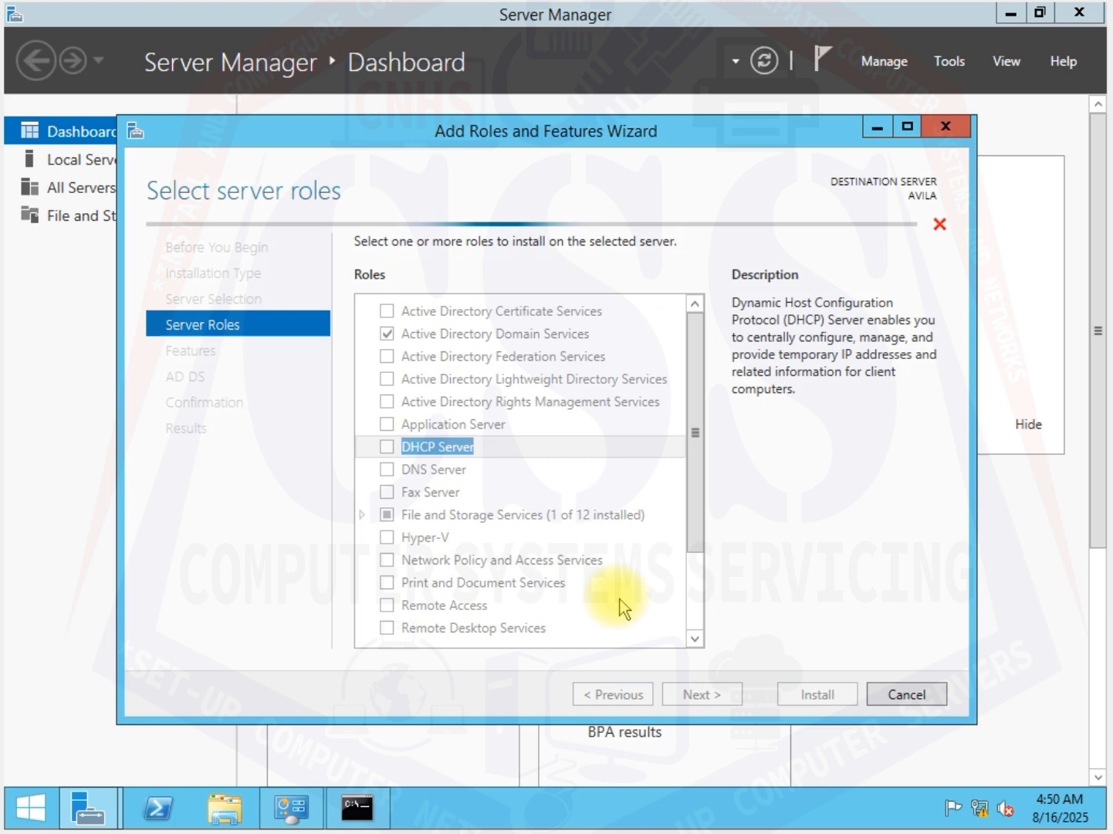
pyautogui.click(388, 472)
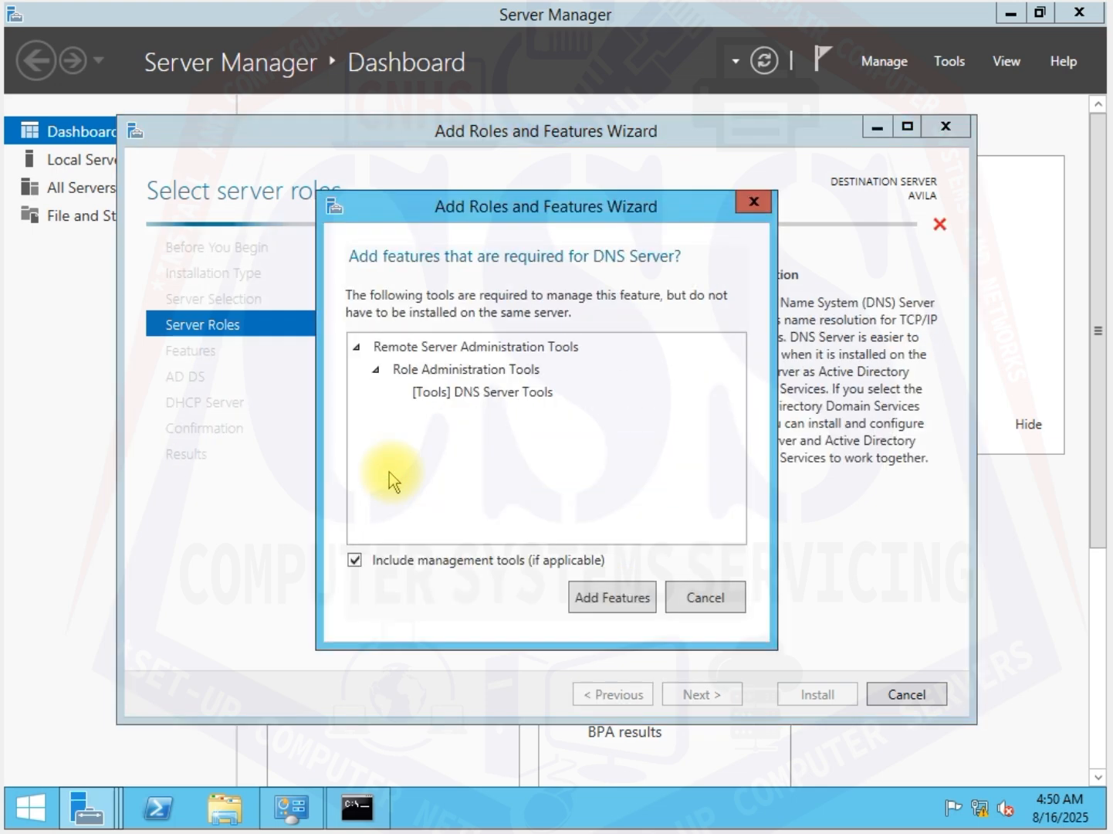
pyautogui.click(612, 601)
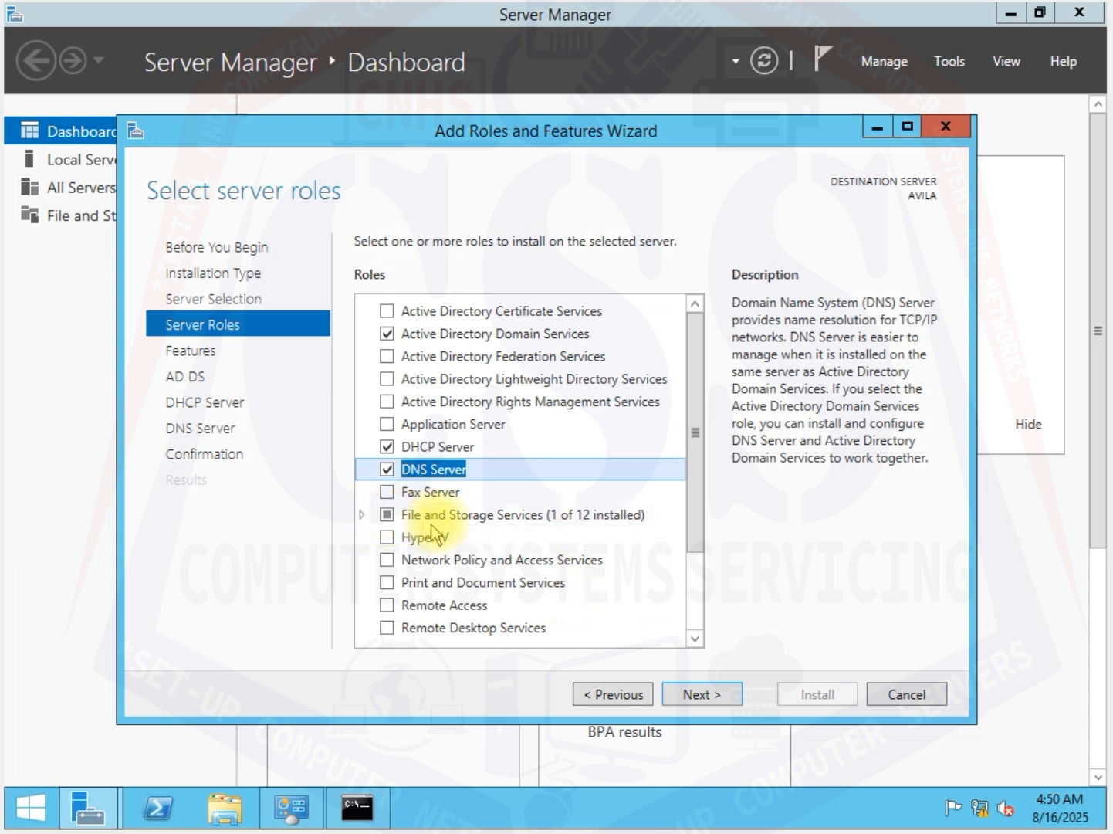
# Step: Select the File Server Resource Manager role service under File and iSCSI Services, with its required features and management tools
pyautogui.click(363, 515)
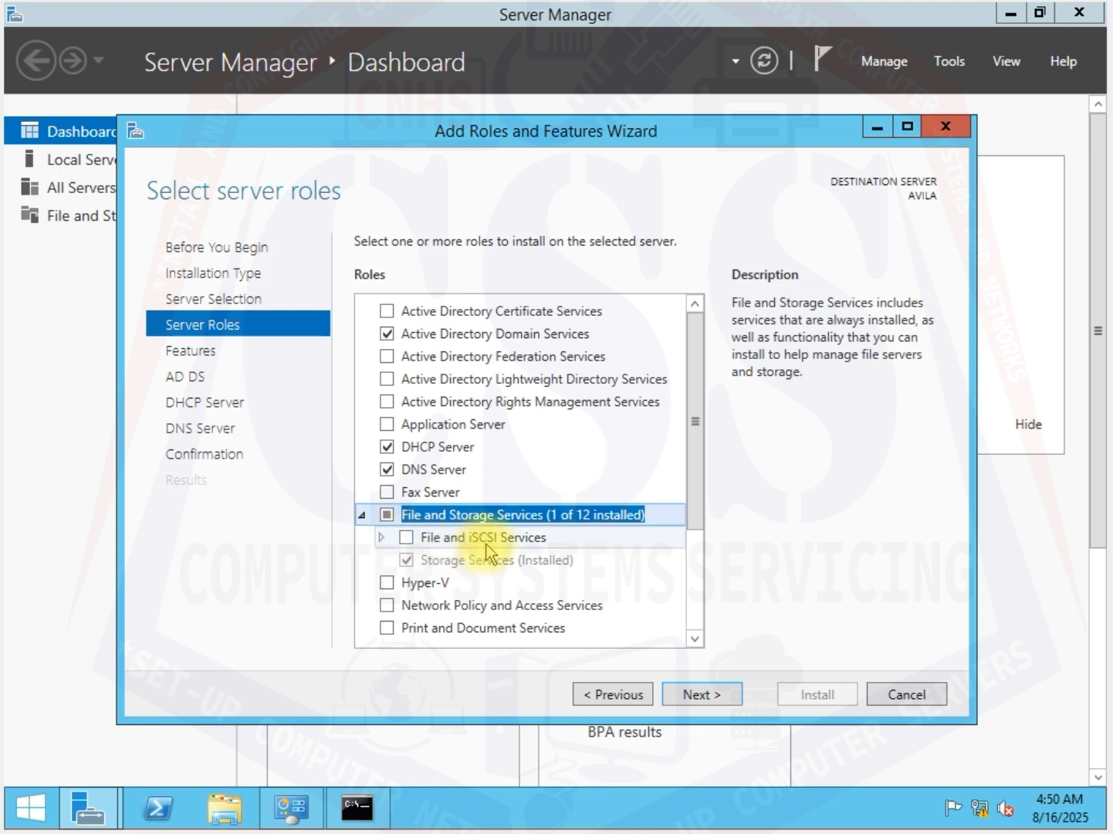
pyautogui.click(382, 539)
pyautogui.scroll(-2, 387, 544)
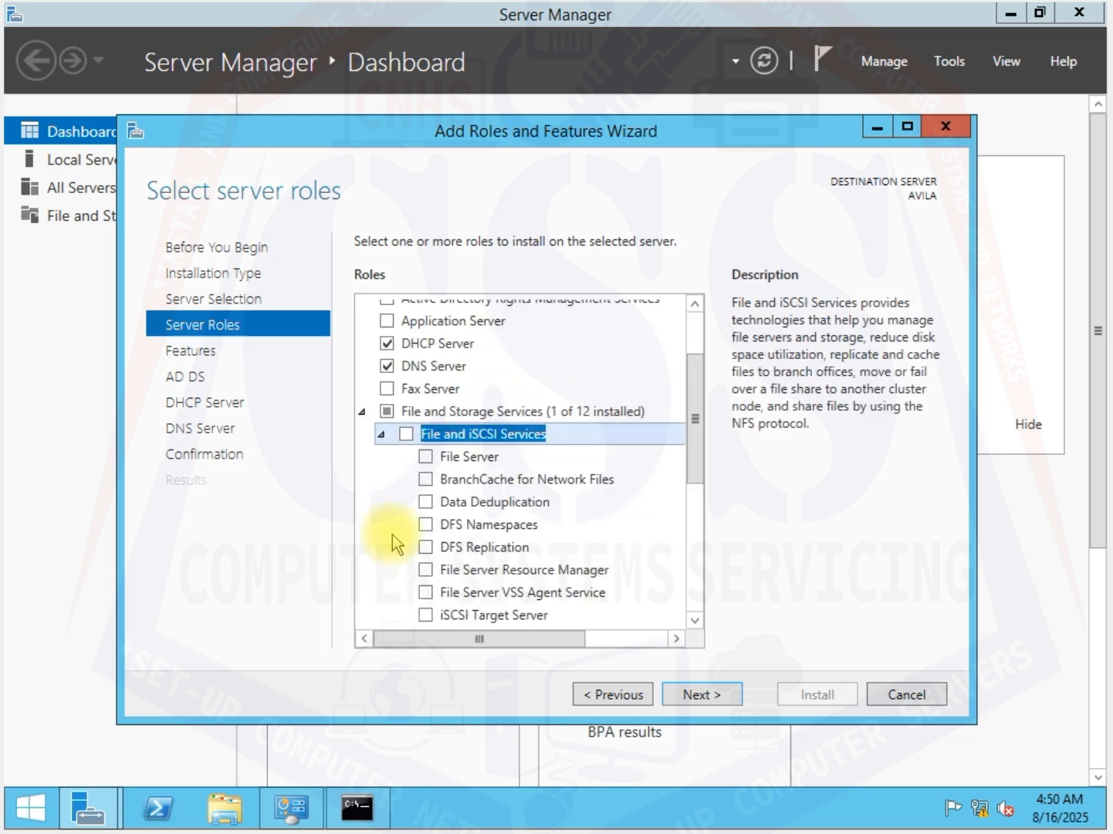
pyautogui.scroll(-2, 392, 534)
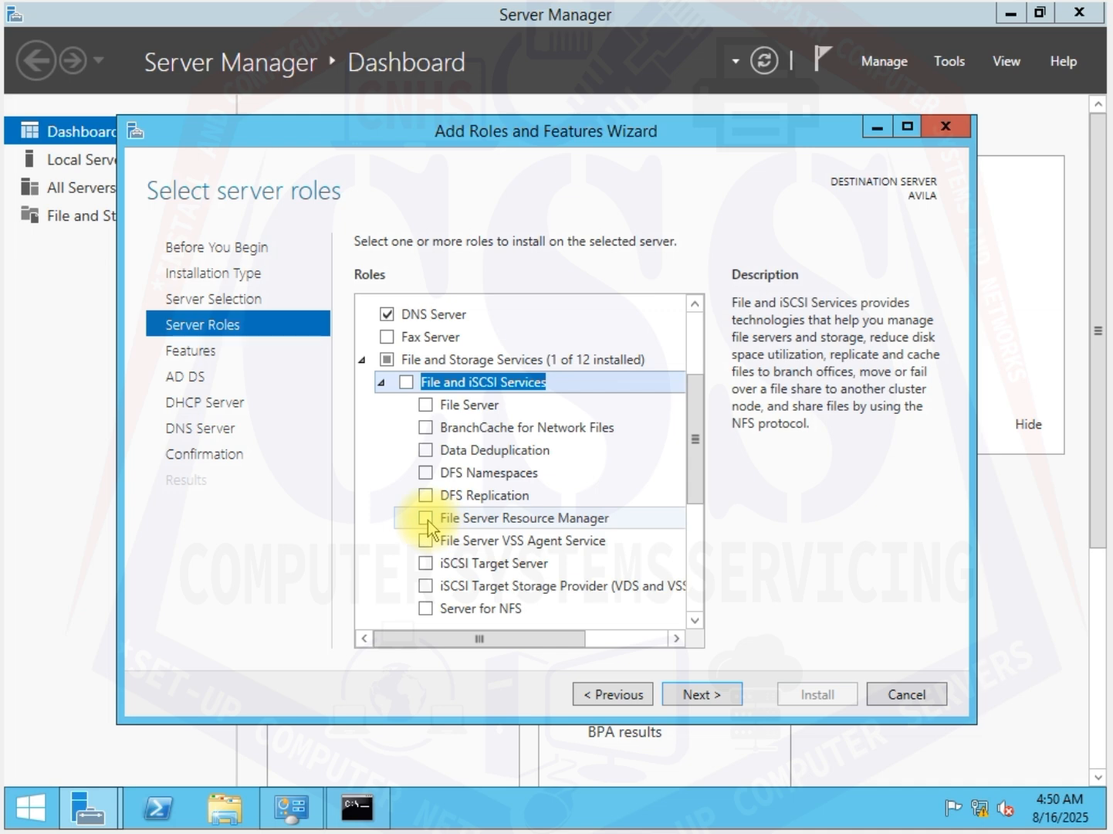
pyautogui.click(427, 519)
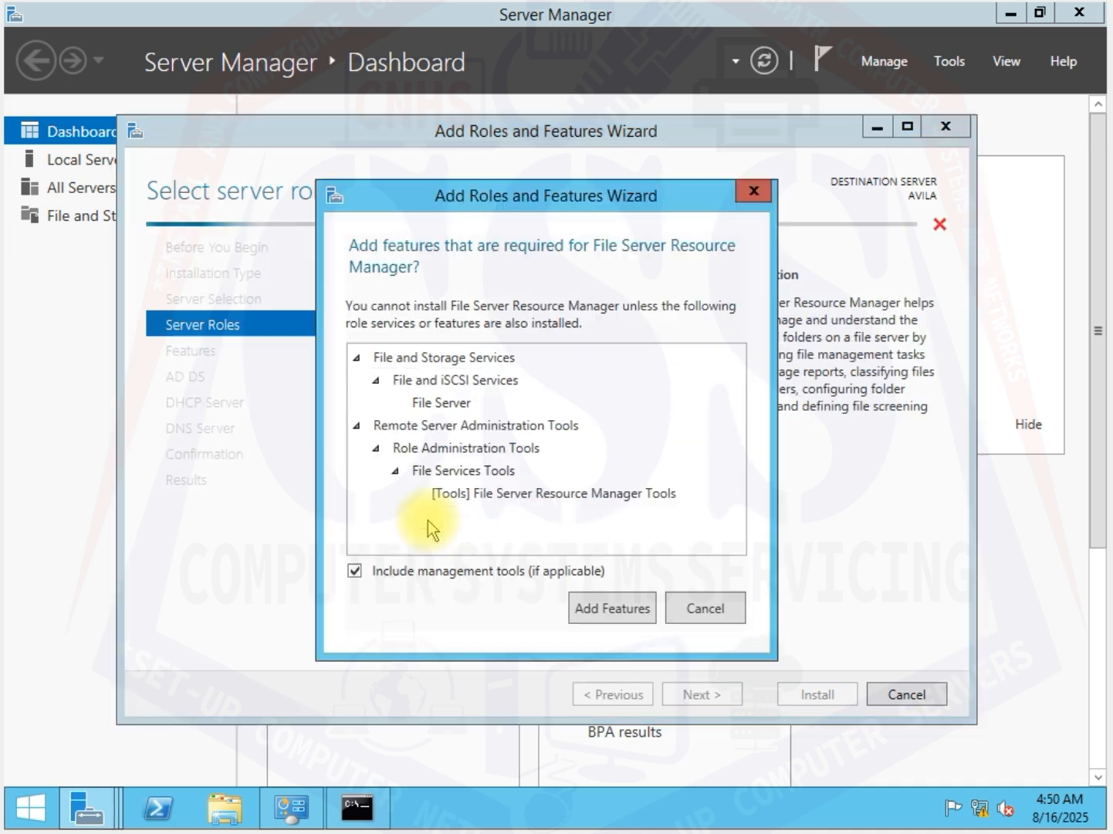
pyautogui.click(615, 607)
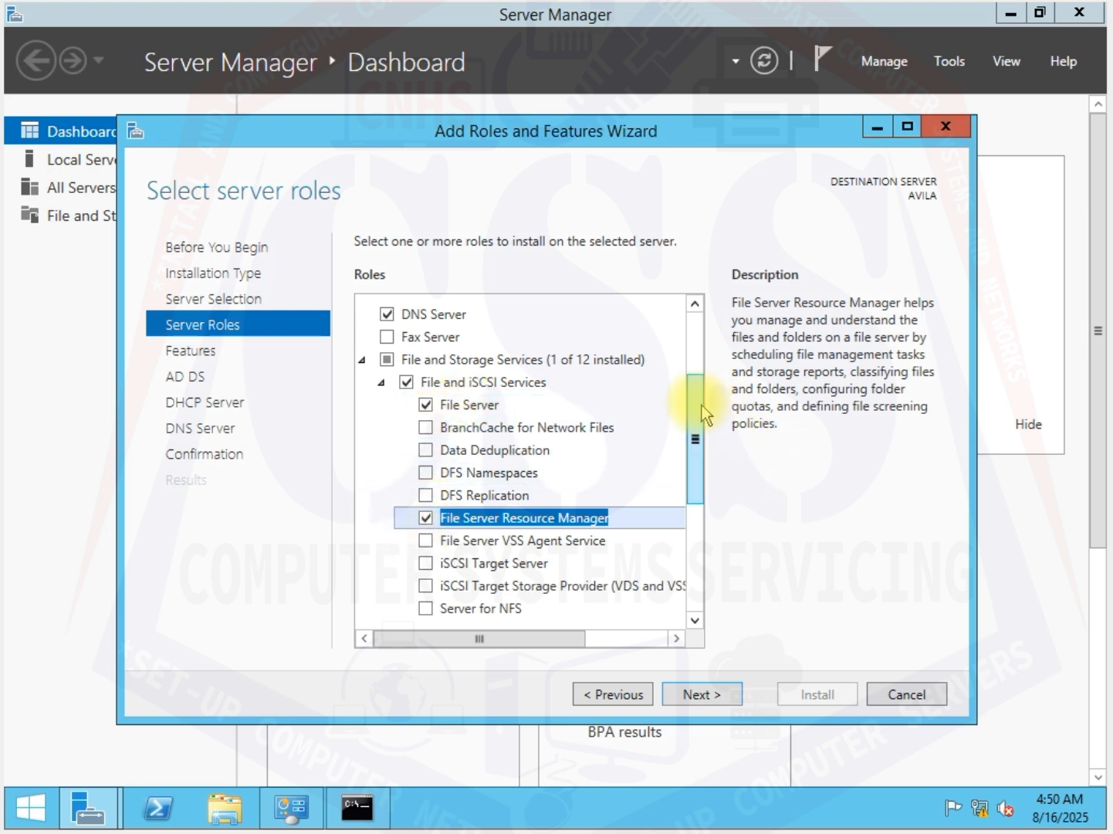
# Step: Select the Print and Document Services role with its management tools, review the selected roles, and continue to the features
pyautogui.moveTo(698, 422); pyautogui.dragTo(691, 509)
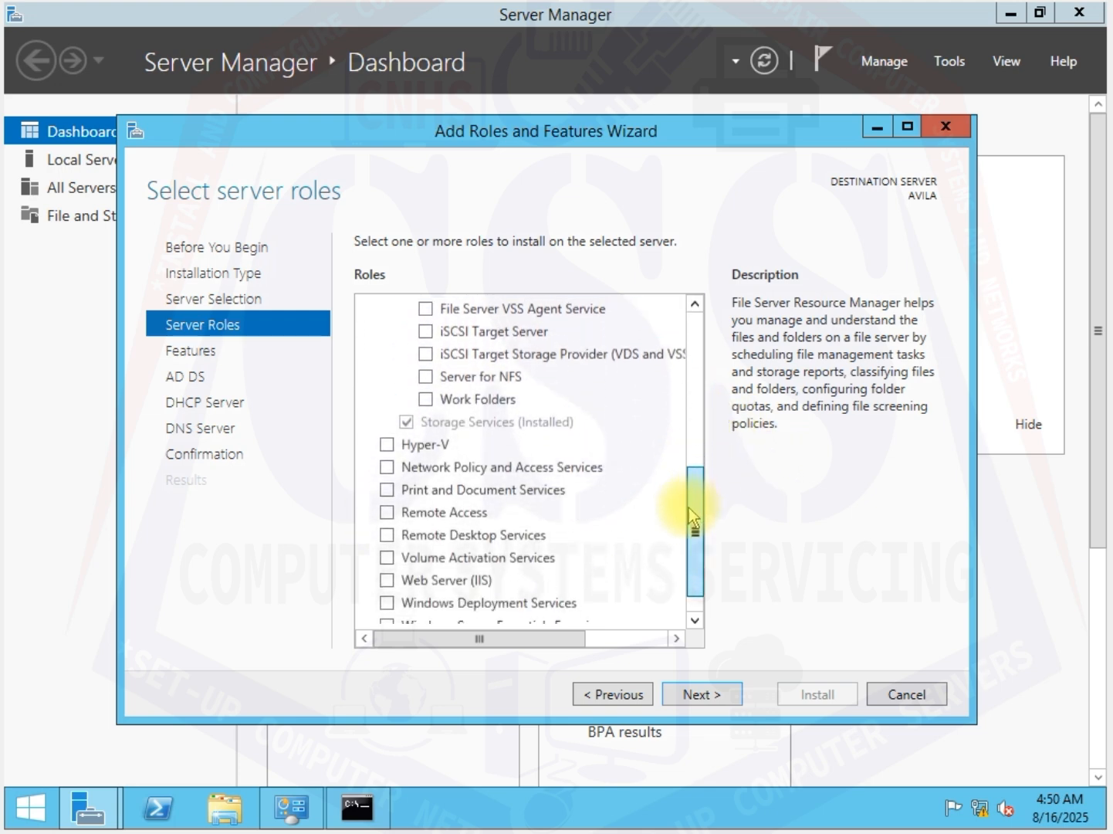
pyautogui.click(390, 488)
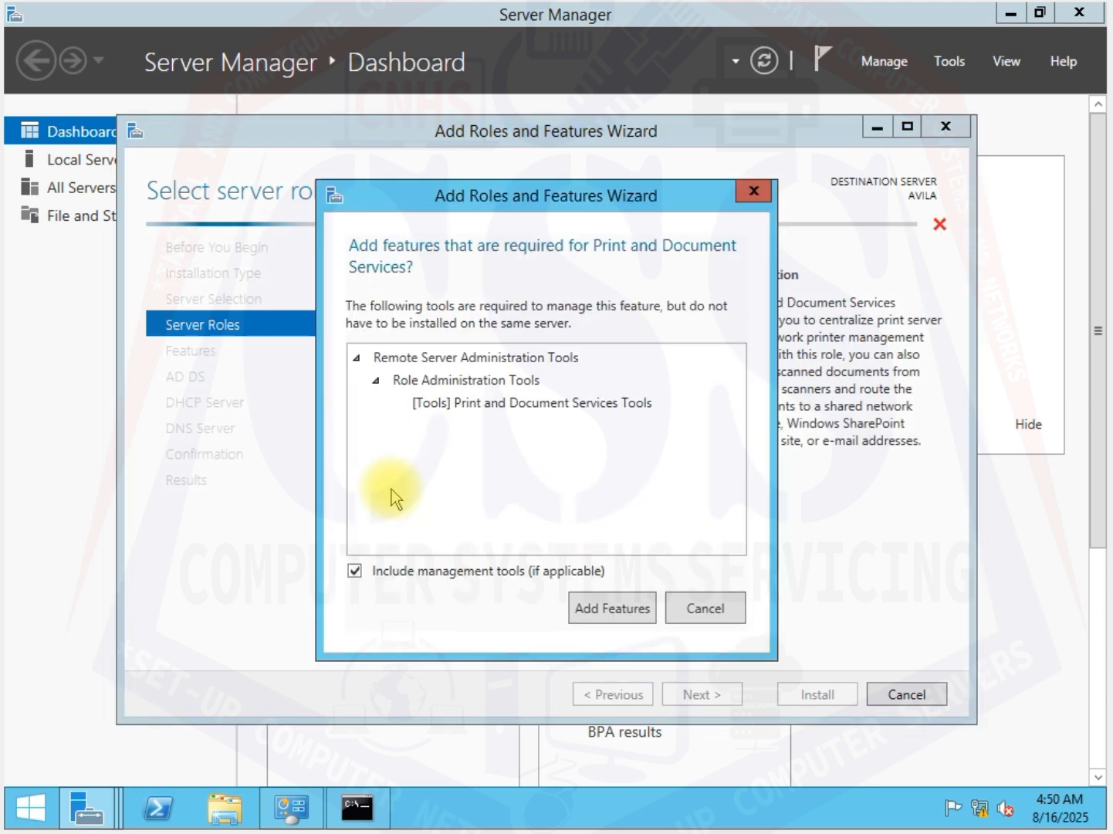
pyautogui.click(612, 608)
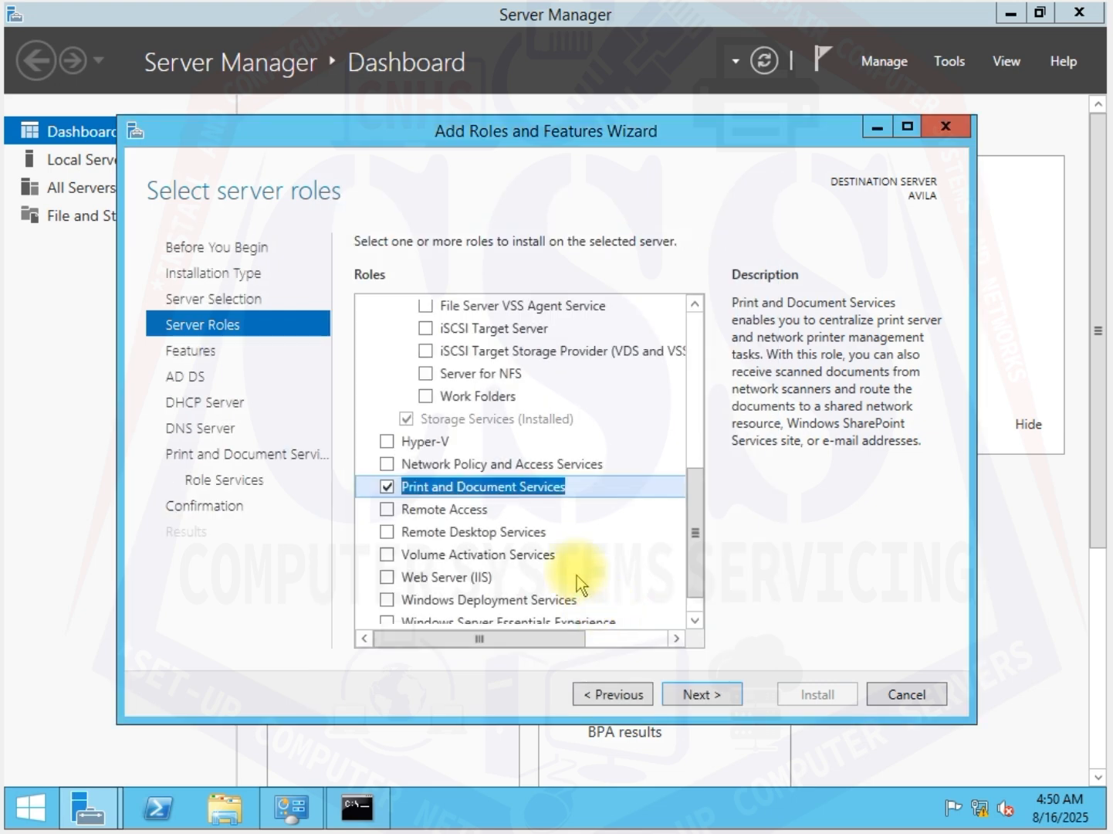
pyautogui.scroll(6, 645, 521)
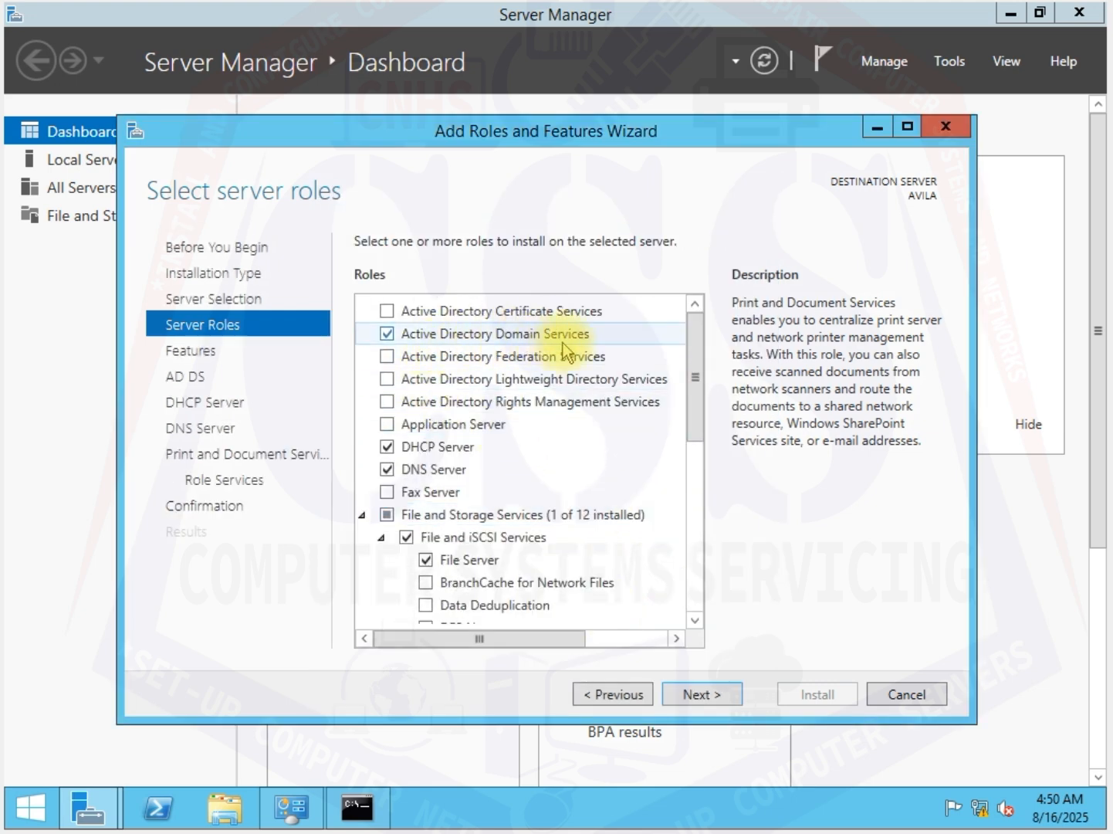
pyautogui.scroll(-1, 394, 462)
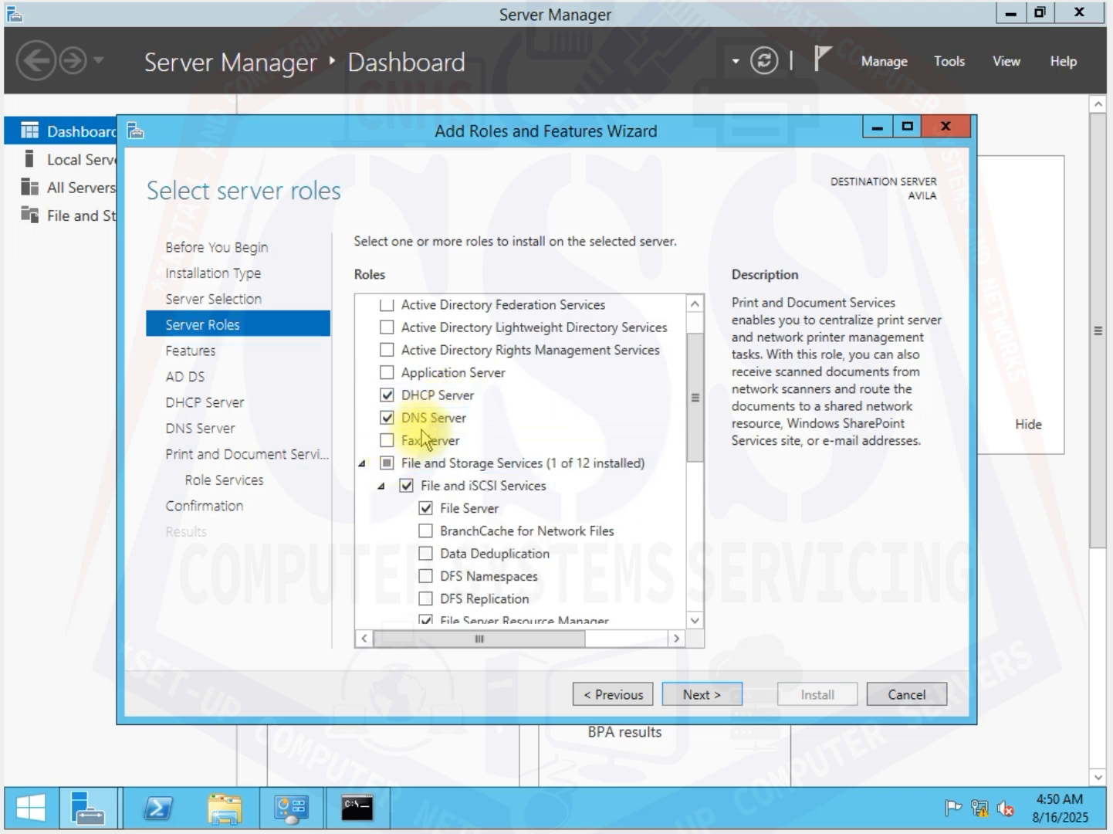
pyautogui.scroll(-2, 417, 436)
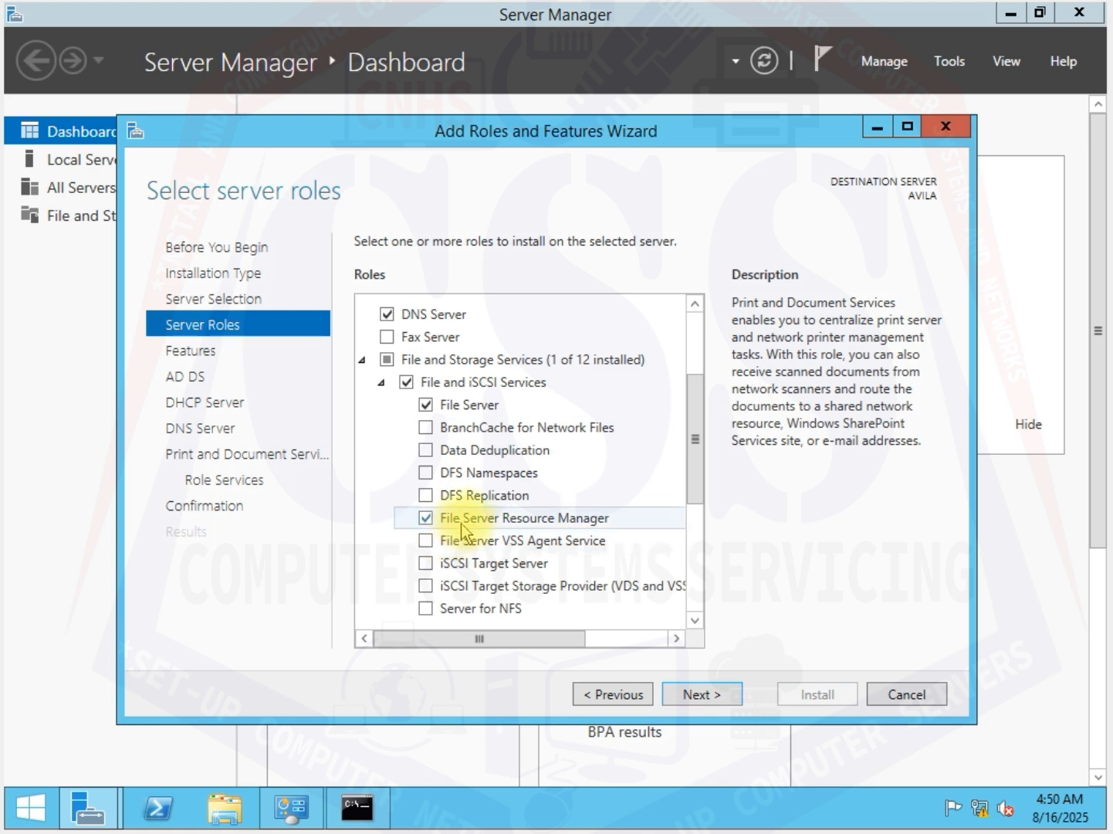
pyautogui.scroll(-2, 468, 519)
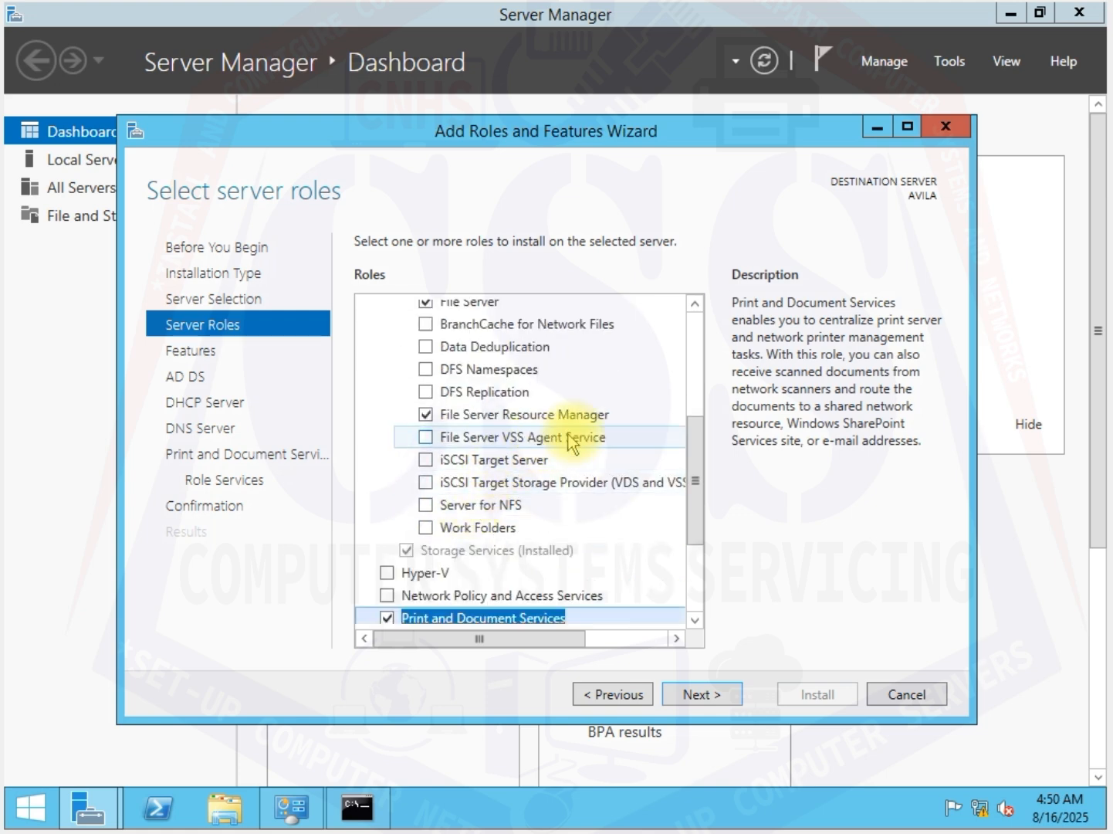
pyautogui.scroll(-1, 463, 568)
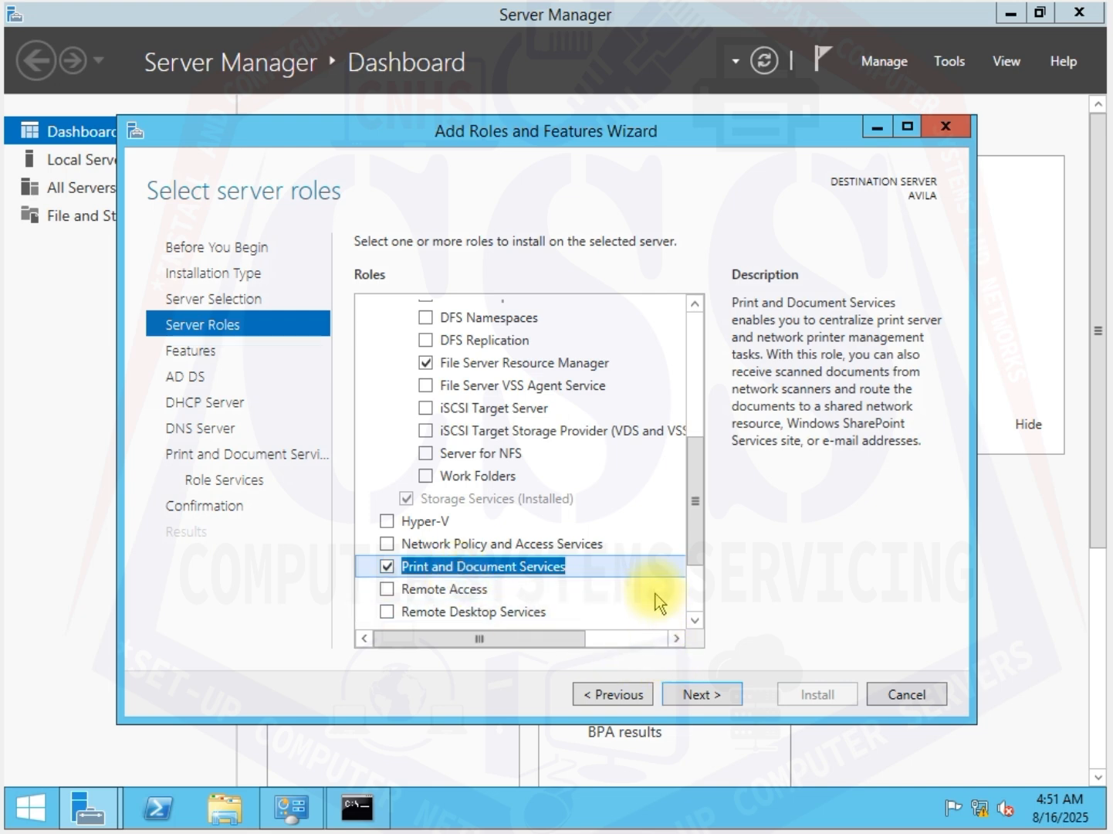
pyautogui.click(710, 694)
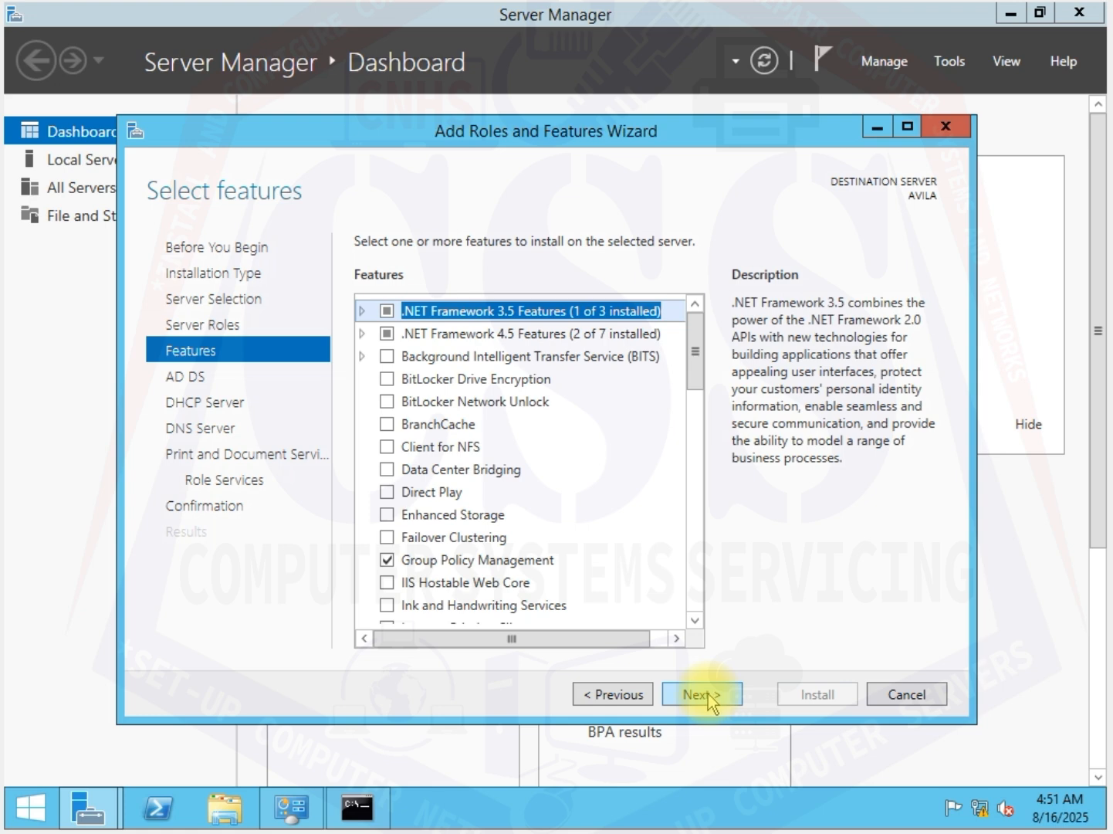
# Step: Accept the default features and keep only the Print Server role service, continuing through the role pages to the installation confirmation
pyautogui.scroll(-3, 574, 549)
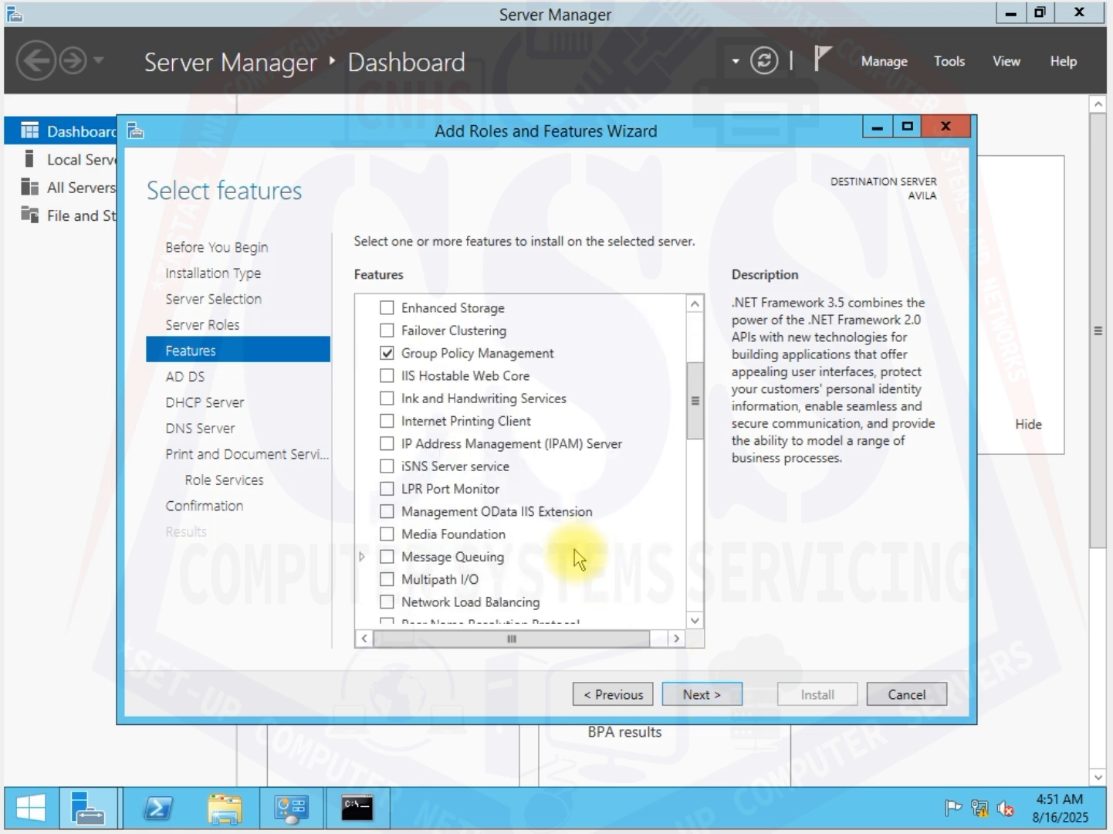
pyautogui.click(722, 705)
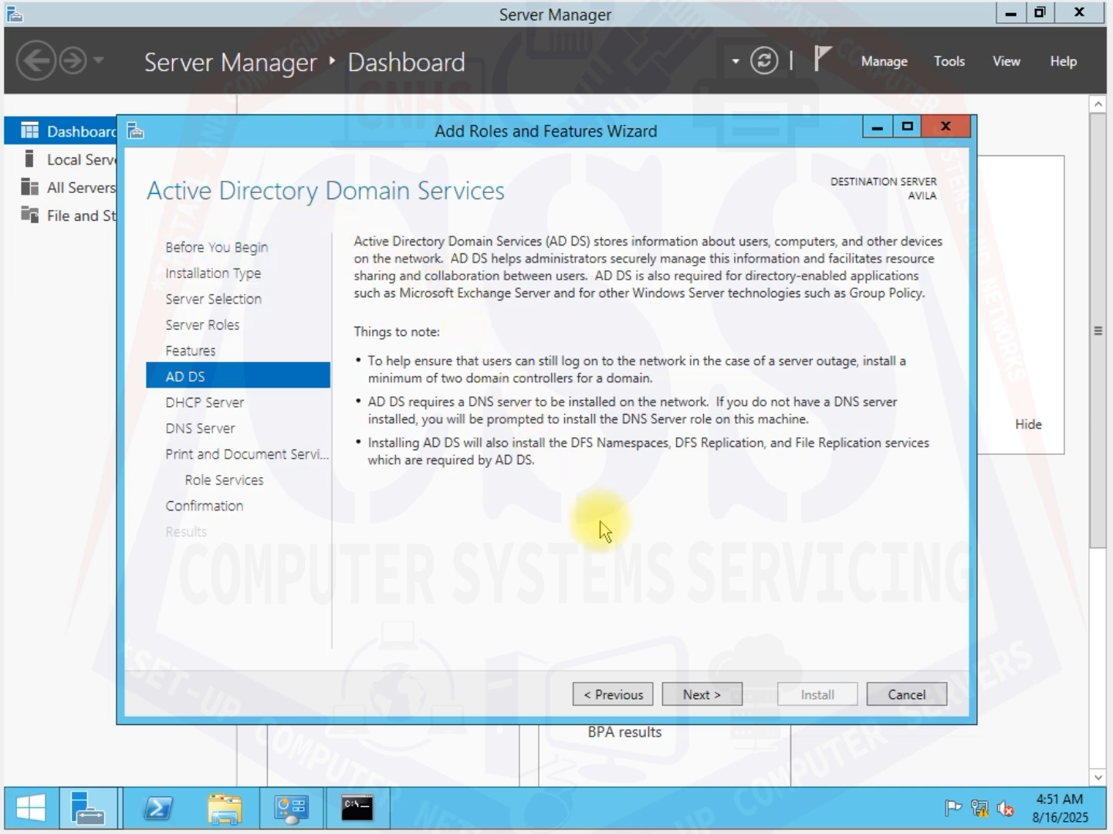
pyautogui.click(719, 699)
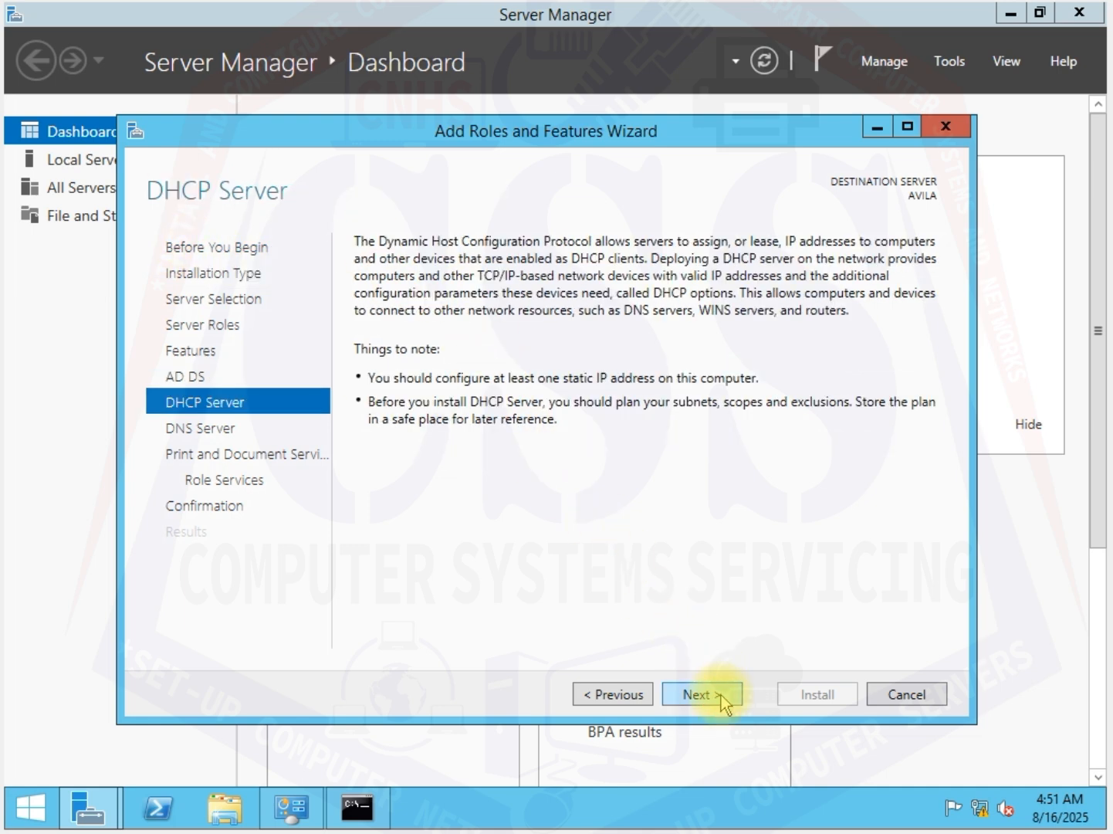
pyautogui.click(722, 697)
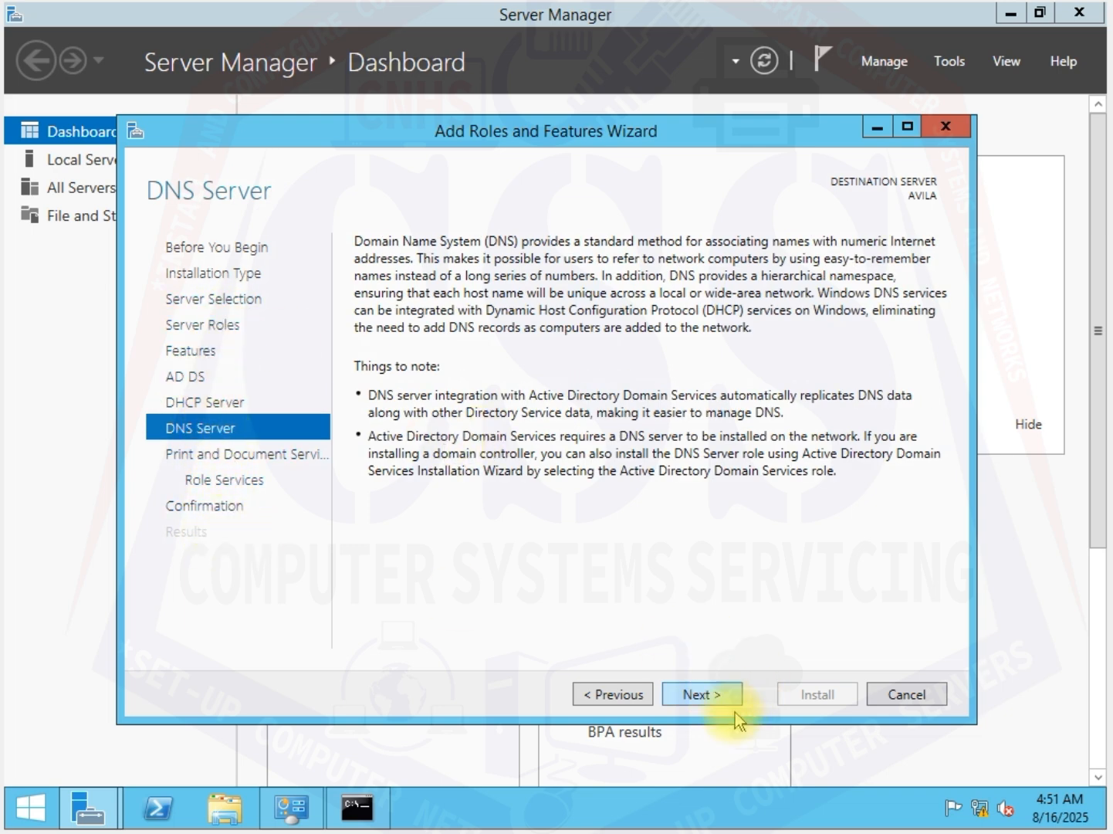
pyautogui.click(716, 697)
pyautogui.click(716, 700)
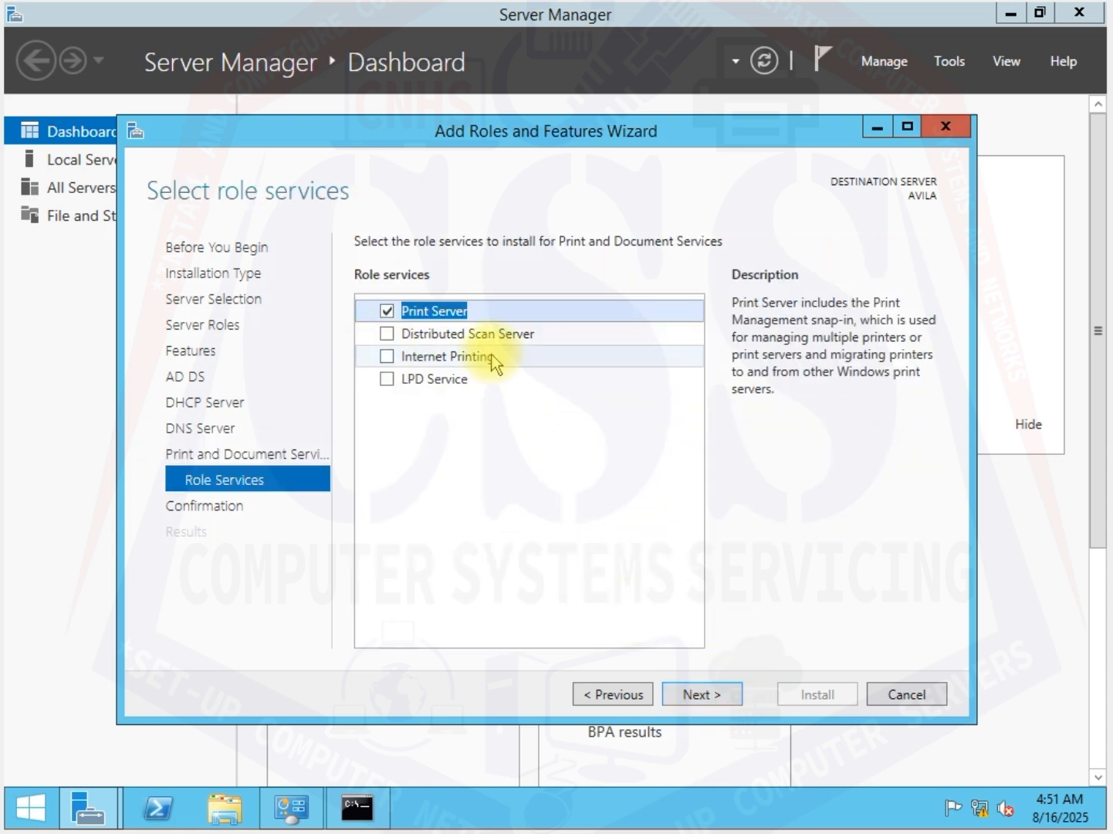
pyautogui.click(716, 698)
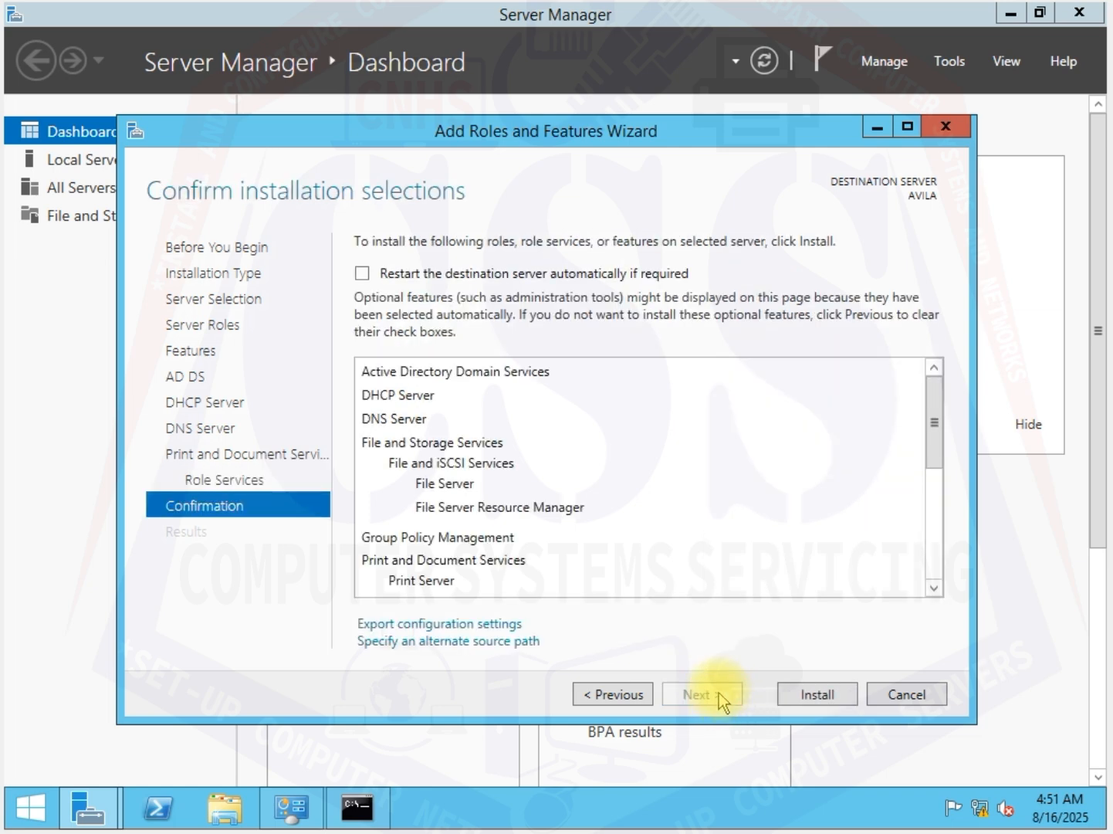
# Step: Allow automatic restart of the destination server if required, install the selected roles, and close the finished wizard
pyautogui.click(364, 274)
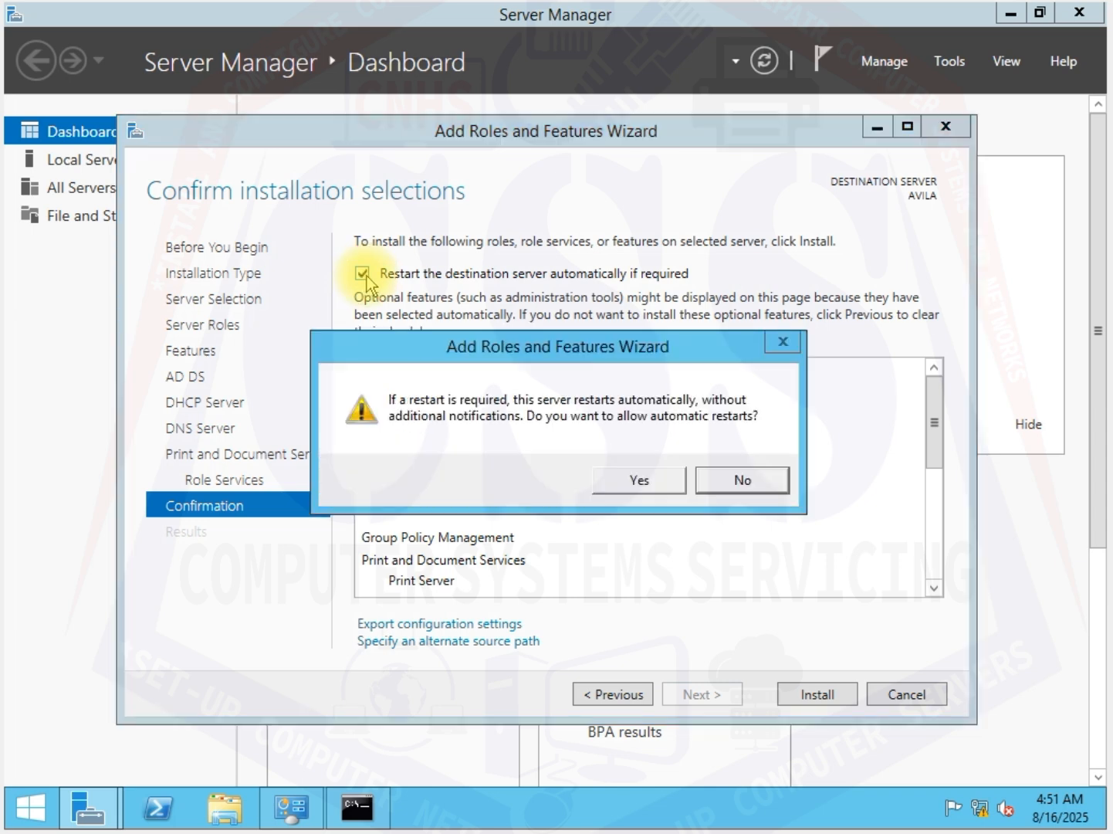
pyautogui.click(650, 481)
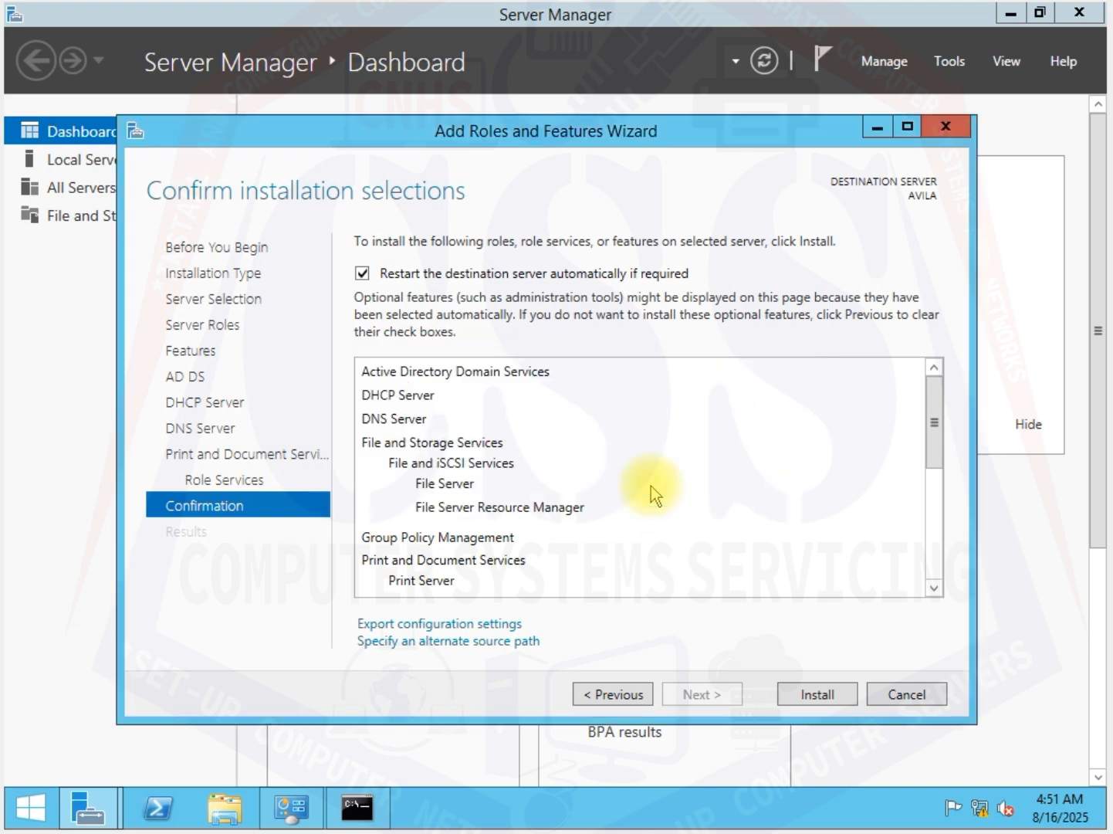
pyautogui.click(814, 699)
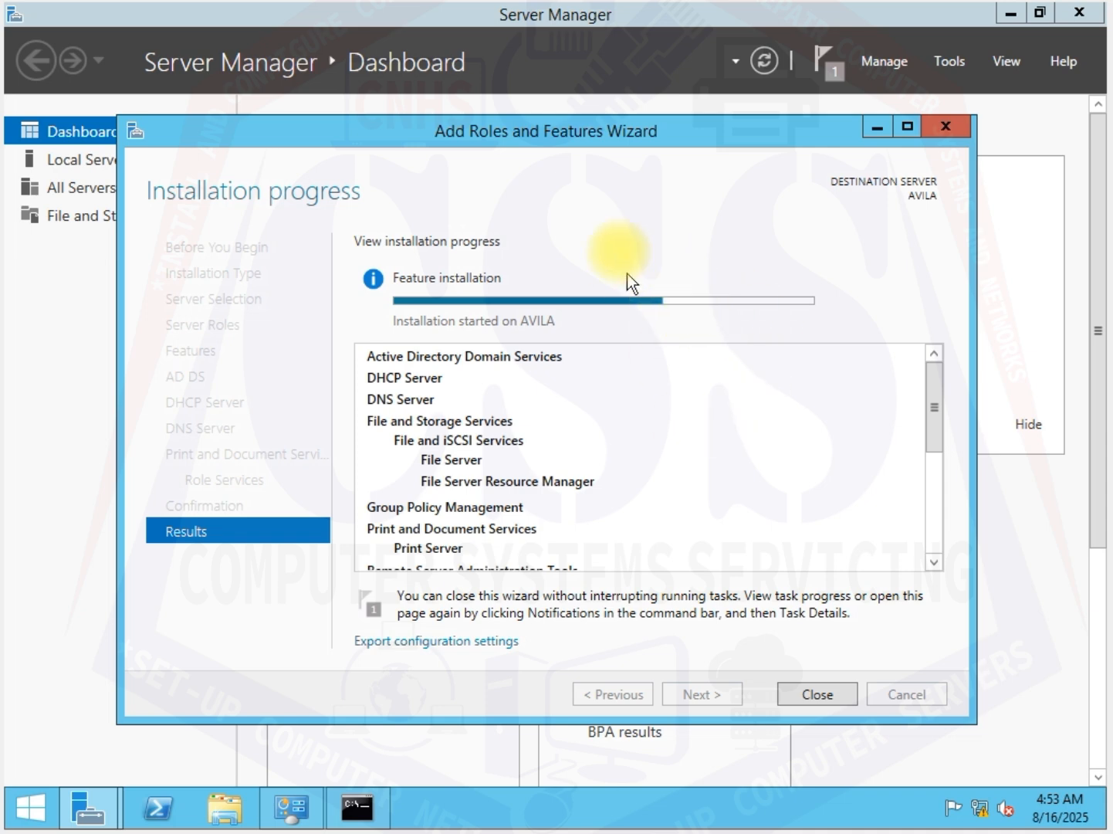
pyautogui.moveTo(652, 127)
pyautogui.mouseDown()
pyautogui.moveTo(602, 141)
pyautogui.moveTo(653, 123)
pyautogui.mouseUp()
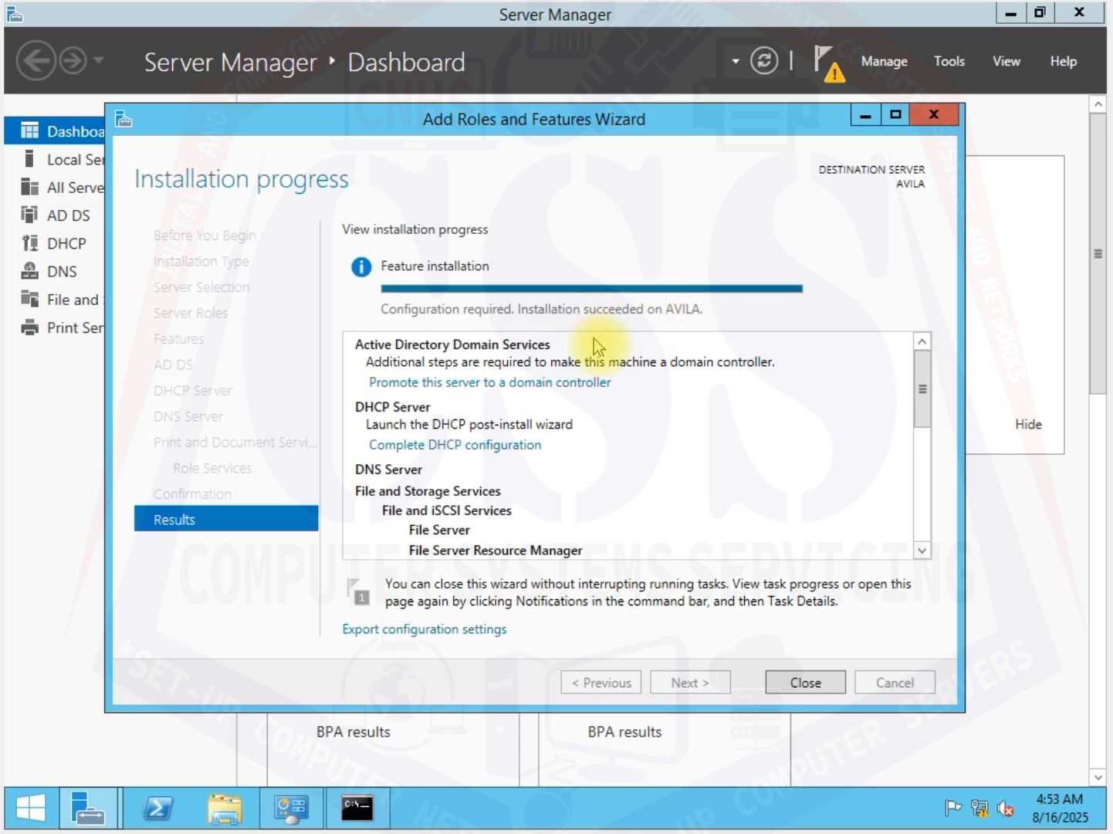
pyautogui.click(808, 684)
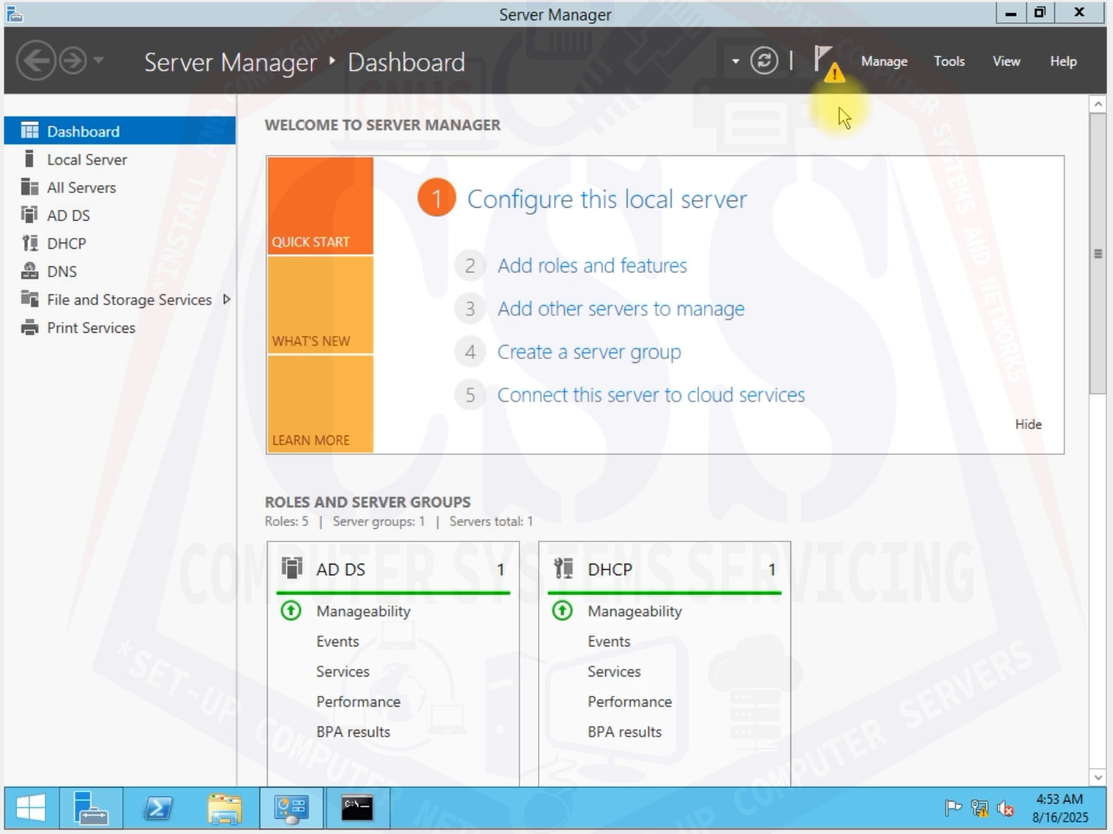
# Step: Start promoting this server to a domain controller, with adding a new forest as the deployment operation
pyautogui.click(825, 60)
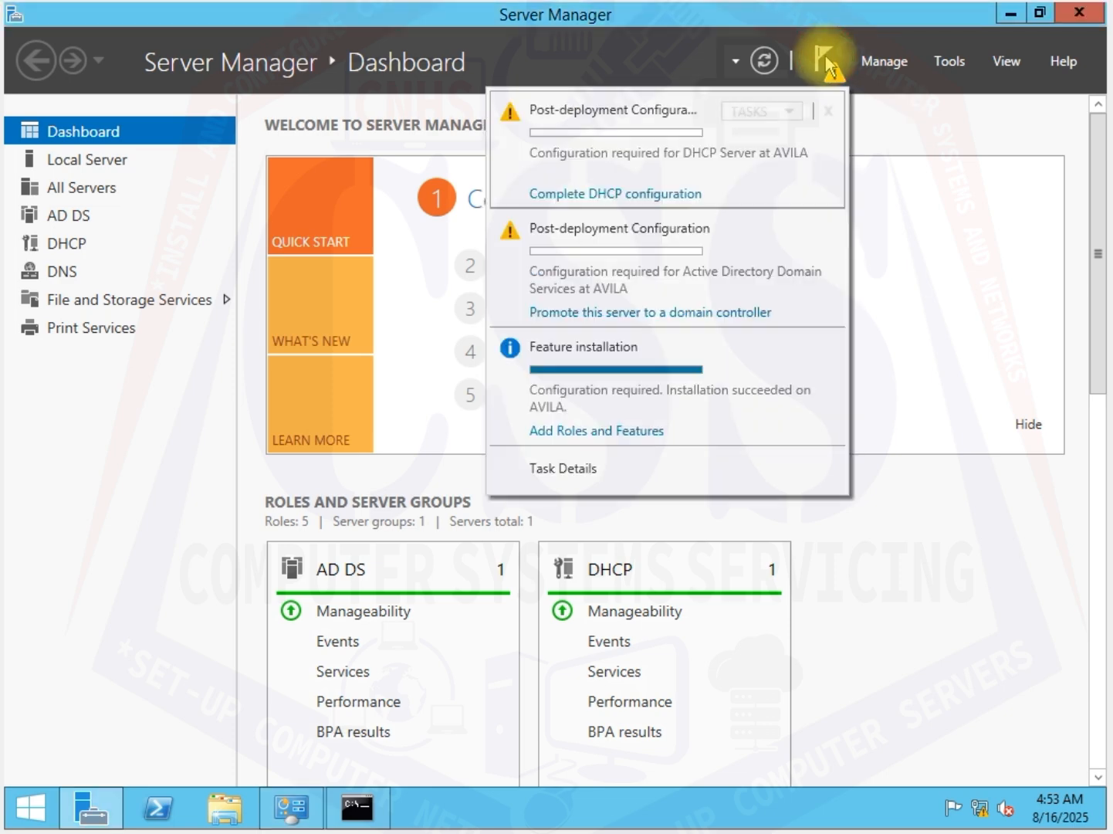
pyautogui.click(639, 314)
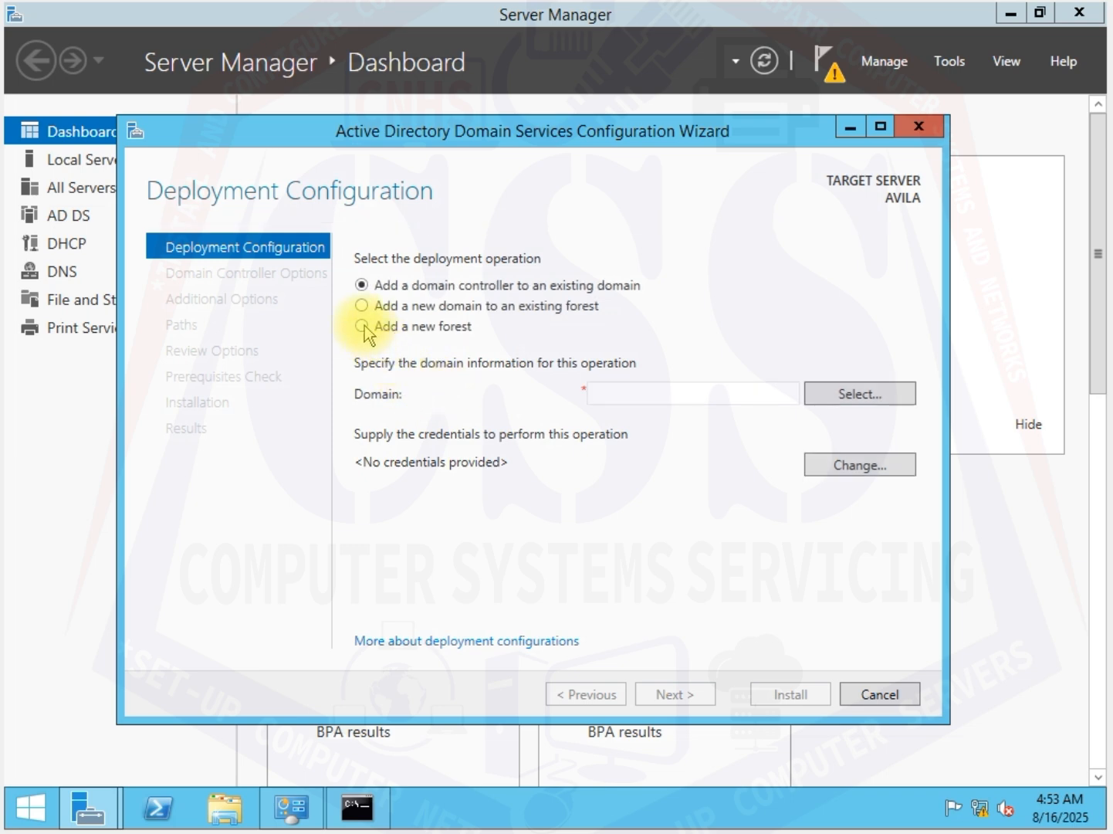
pyautogui.click(362, 326)
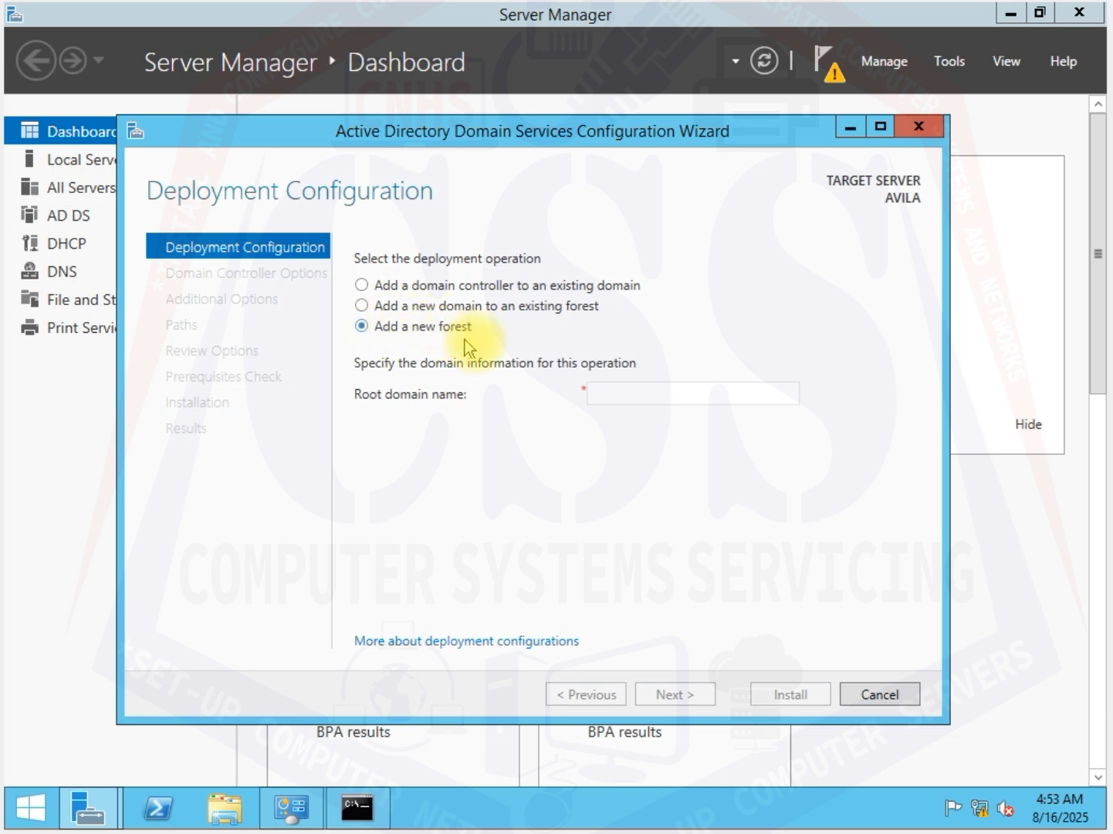
pyautogui.click(609, 395)
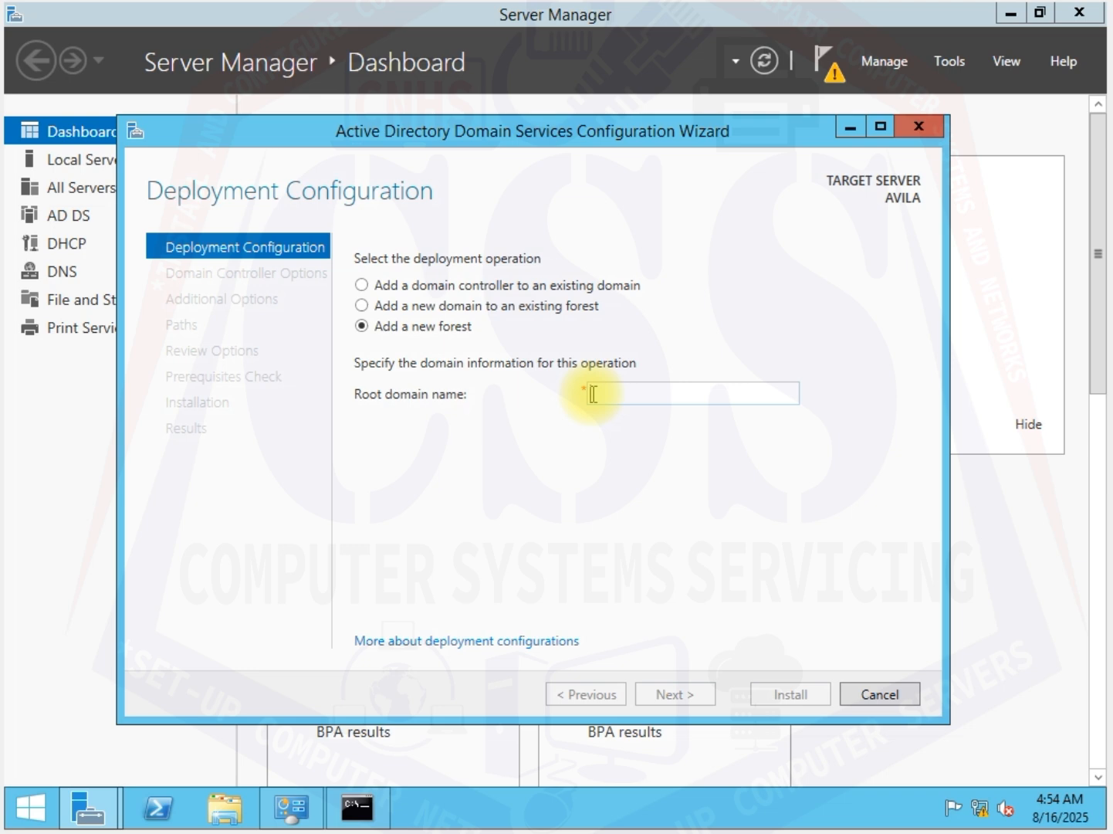
pyautogui.write('css')
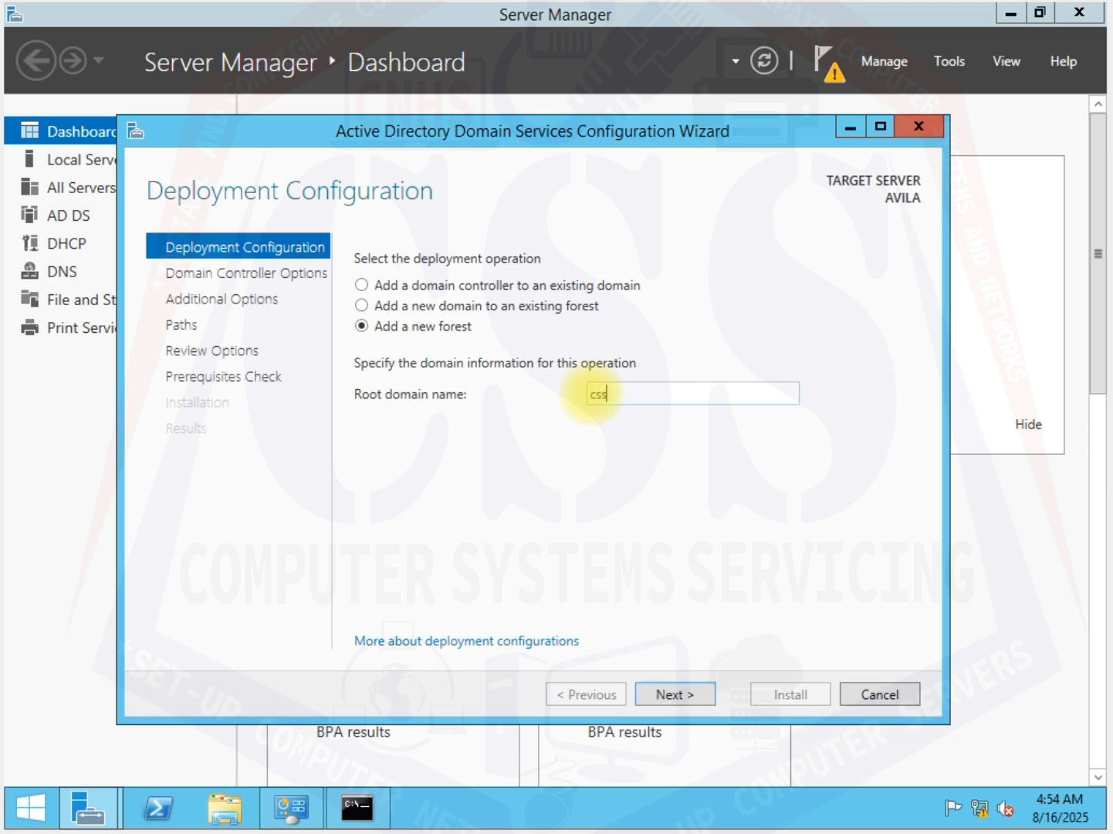
pyautogui.write('.com')
pyautogui.press('BackSpace')
pyautogui.press('BackSpace')
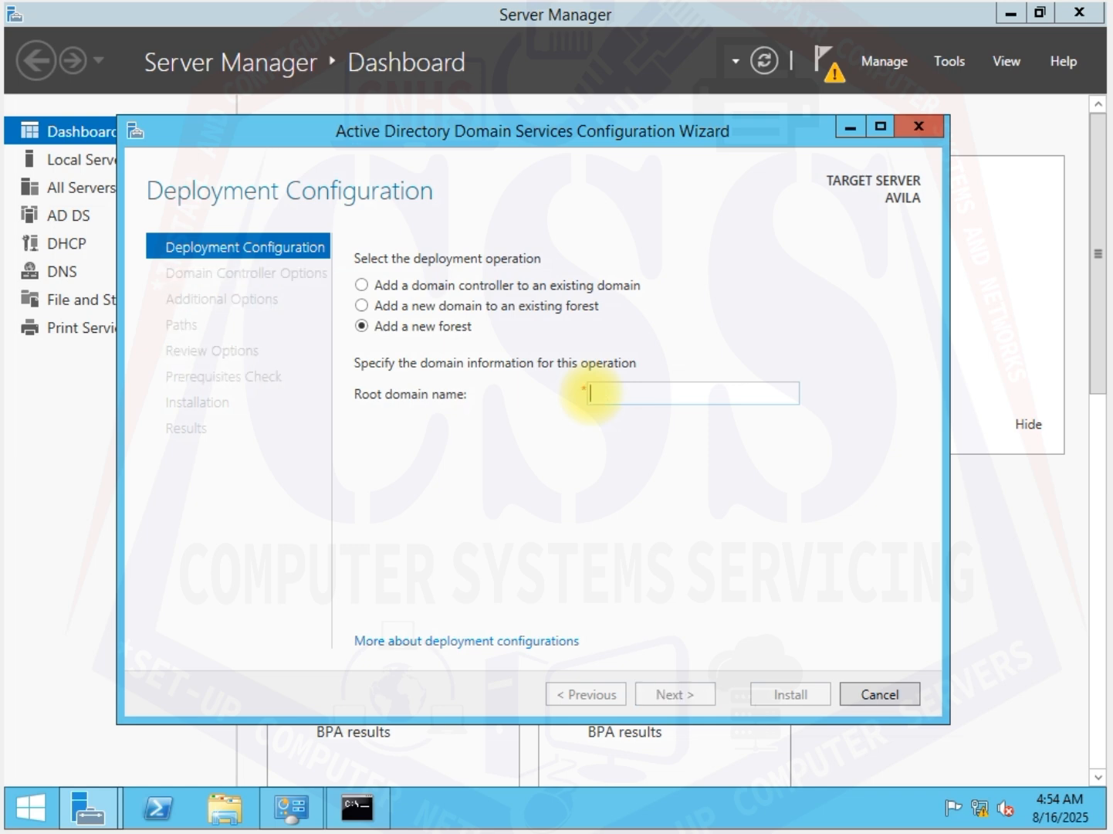
# Step: Set the new forest's root domain name to CSS.COM and continue to the domain controller options
pyautogui.write('c')
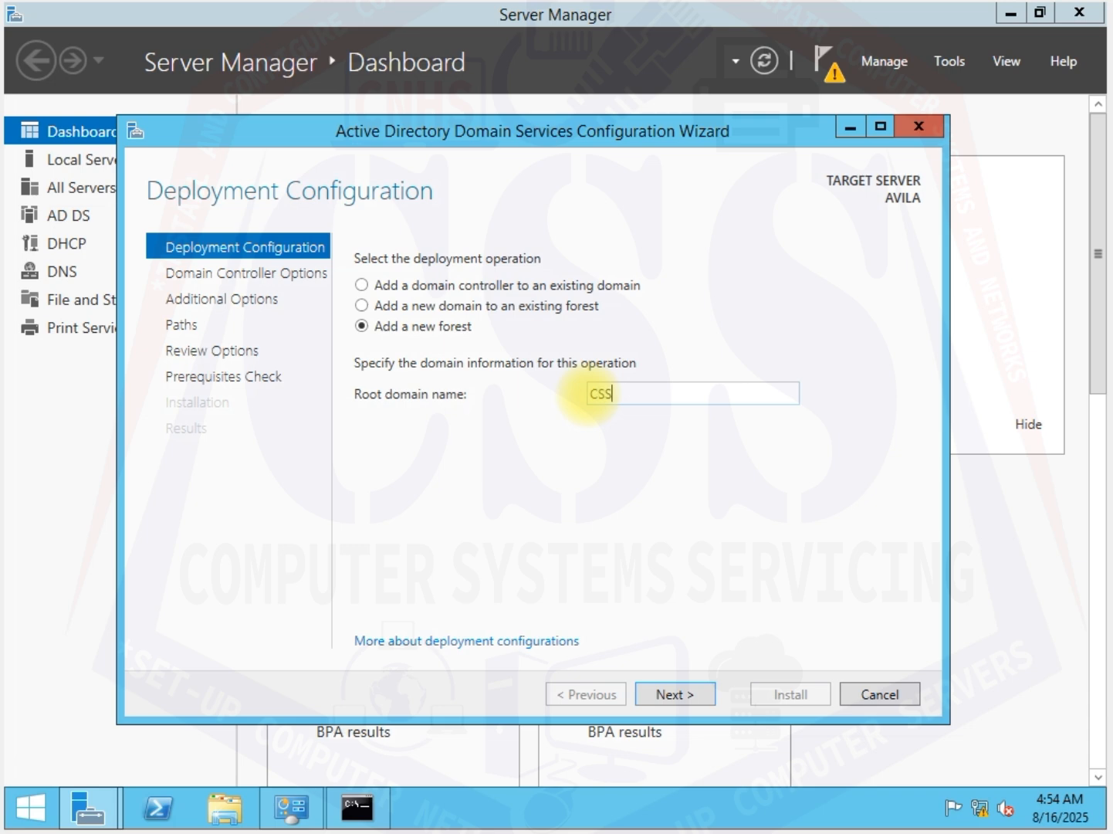
pyautogui.write('SS.COM')
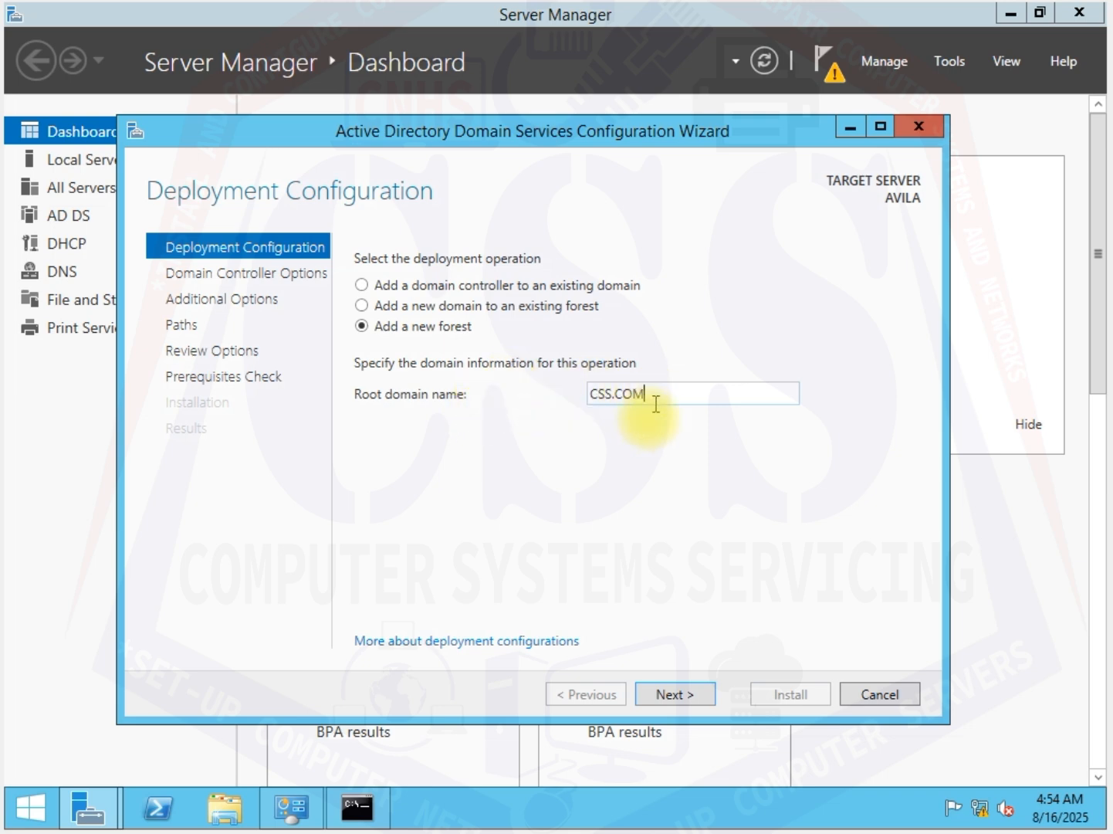
pyautogui.click(689, 694)
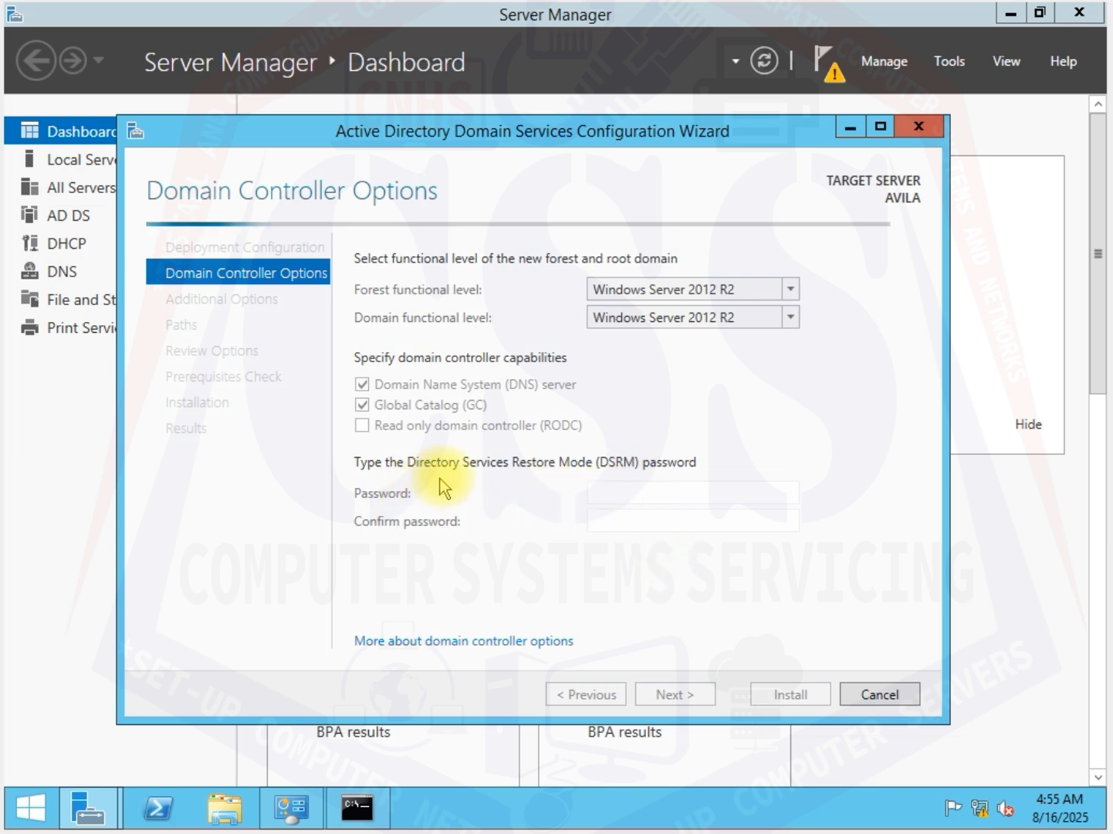
# Step: Enter and confirm the Directory Services Restore Mode (DSRM) password and continue to the DNS options
pyautogui.click(640, 492)
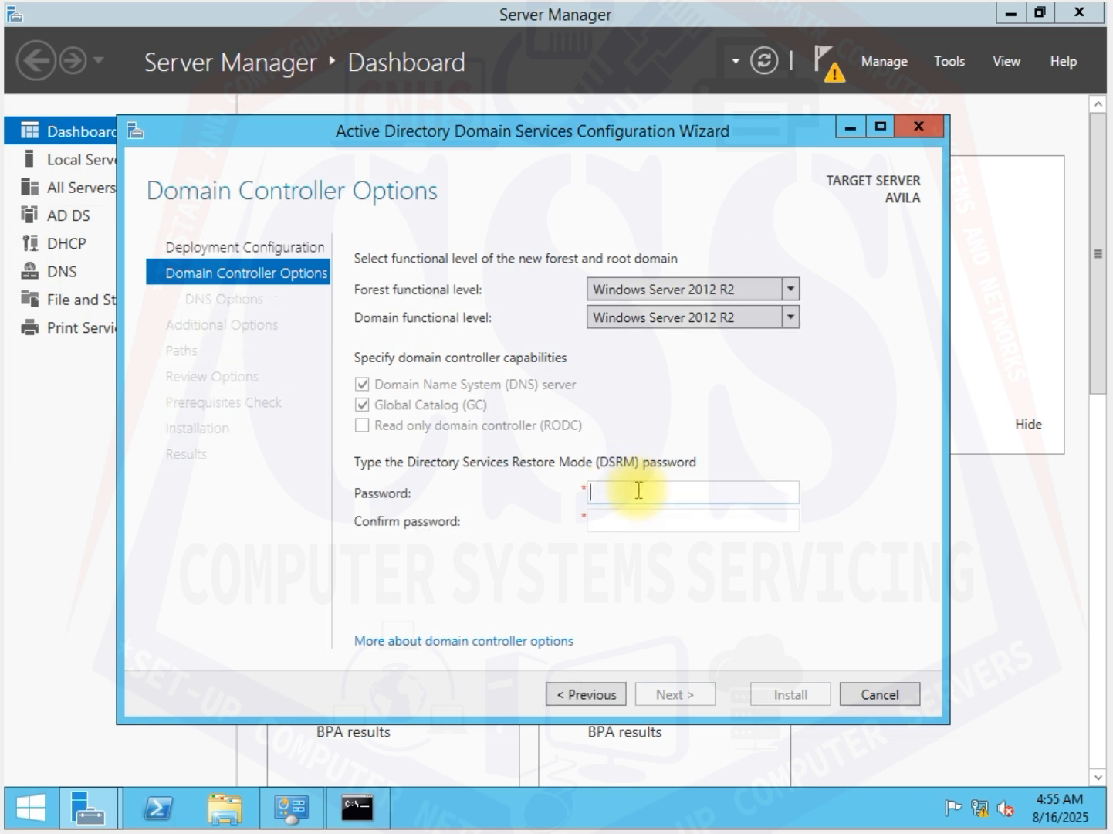
pyautogui.write('P')
pyautogui.click(689, 522)
pyautogui.write('P')
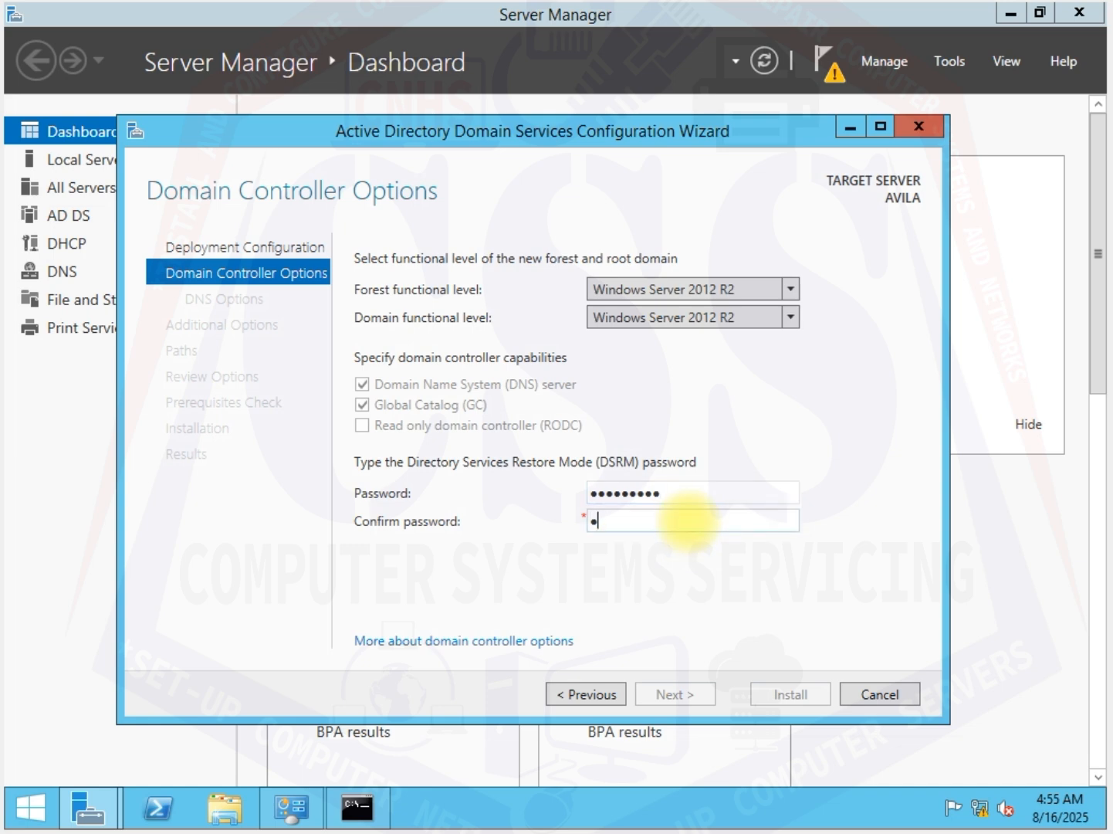
pyautogui.write('@s••••••')
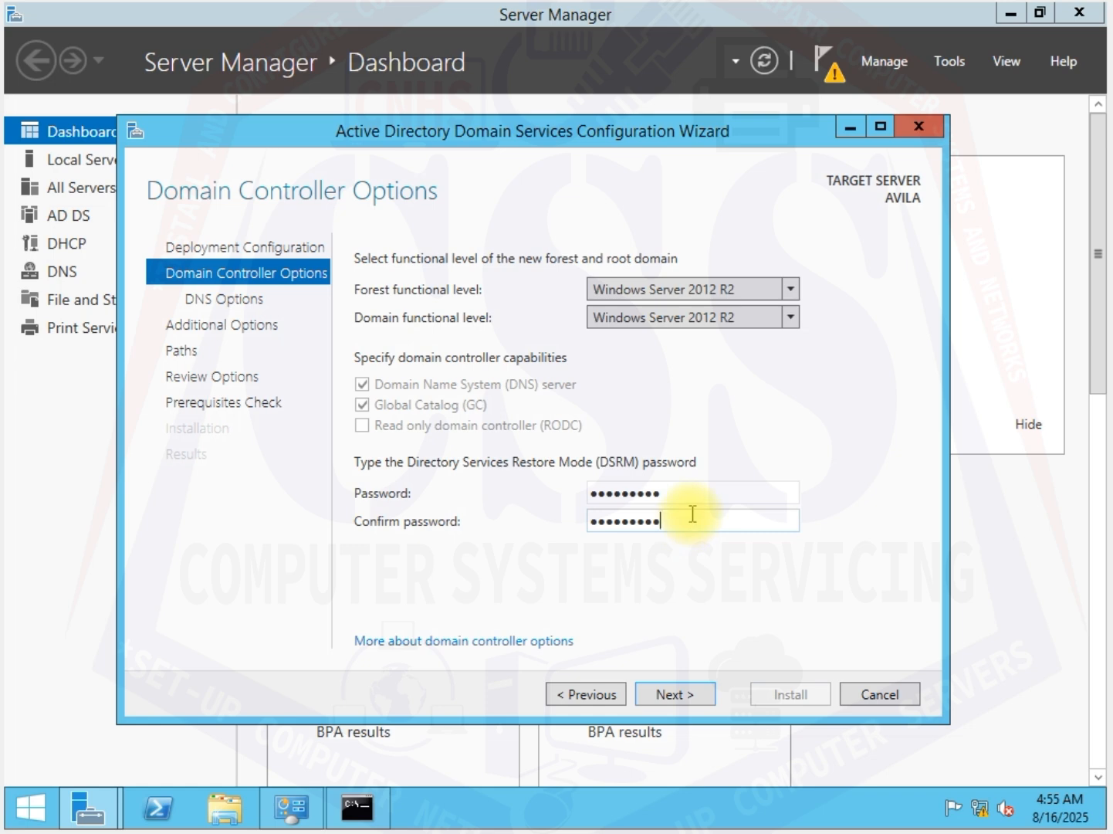
pyautogui.click(683, 697)
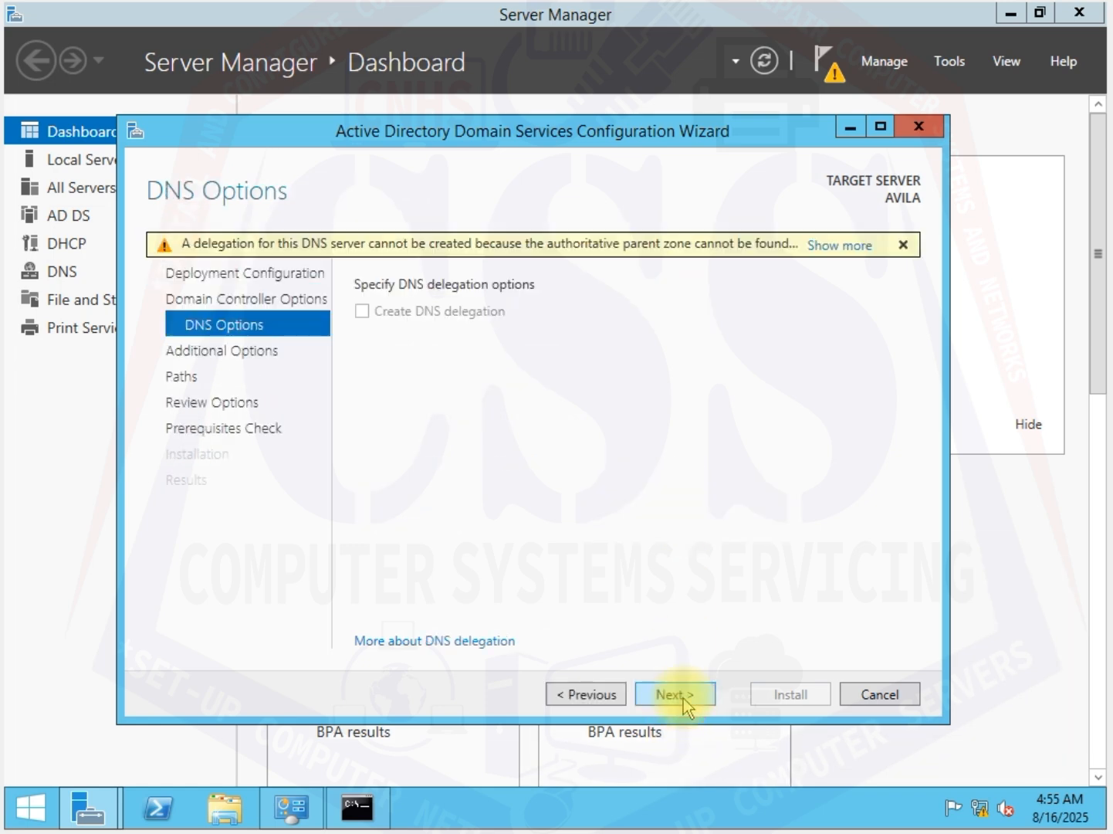
# Step: Keep the default DNS options, NetBIOS domain name CSS and AD DS folder paths, continuing through the option review to the prerequisites check
pyautogui.click(683, 698)
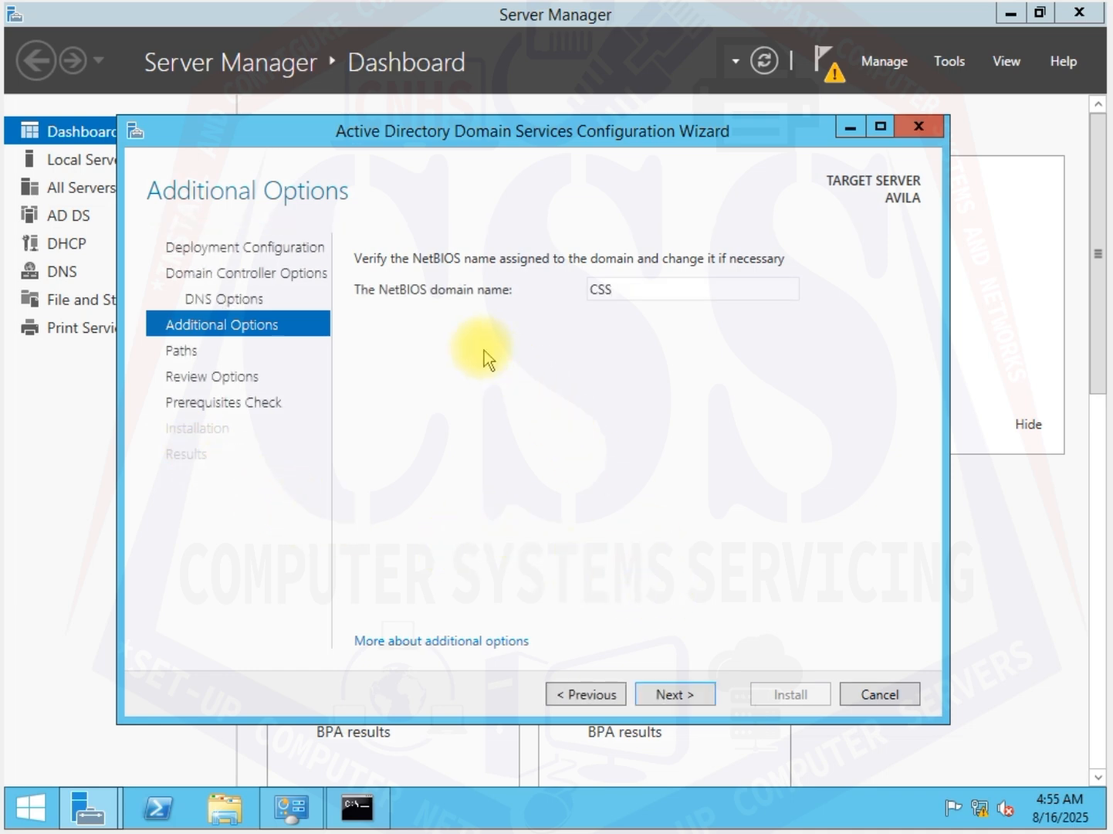
pyautogui.click(676, 693)
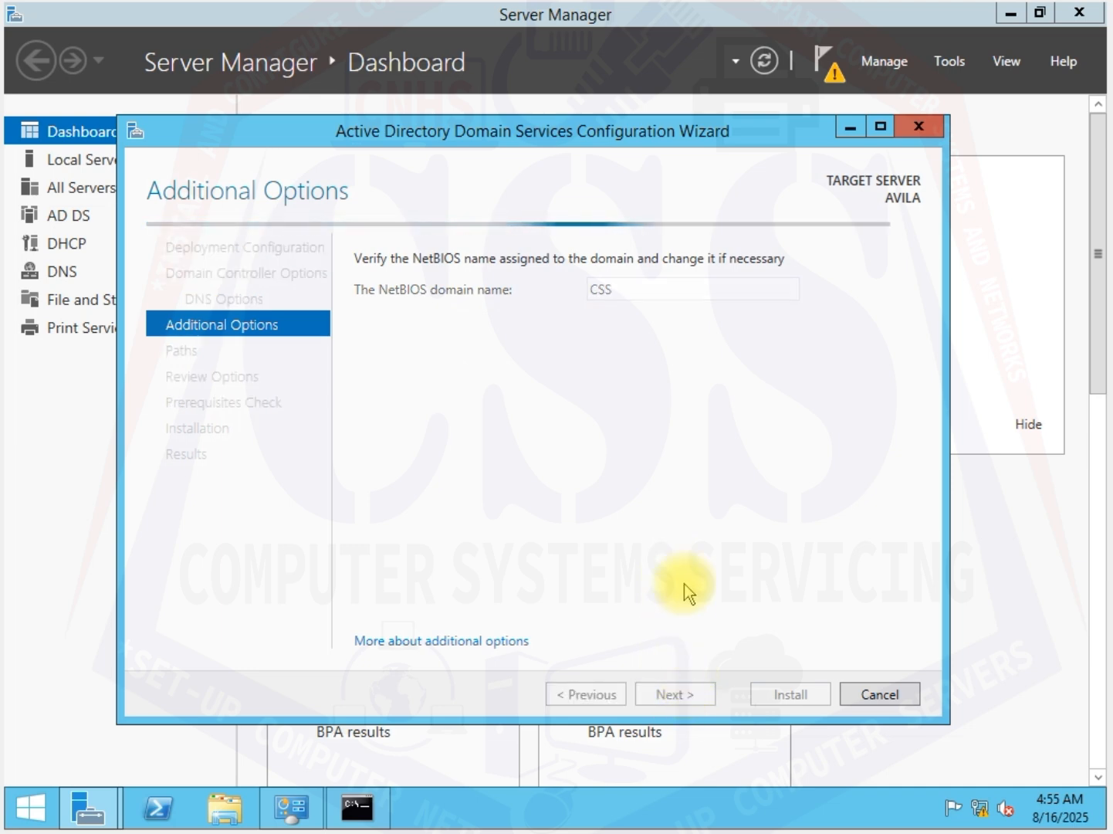
pyautogui.click(676, 694)
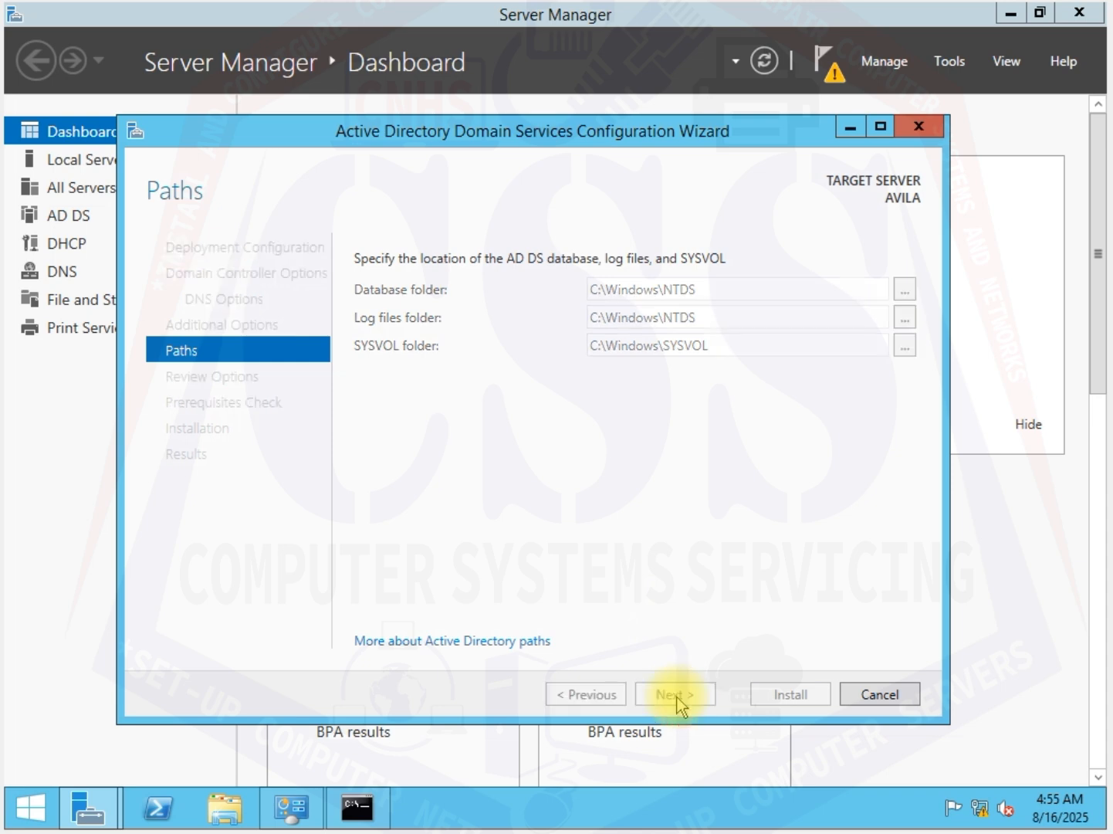
pyautogui.click(673, 689)
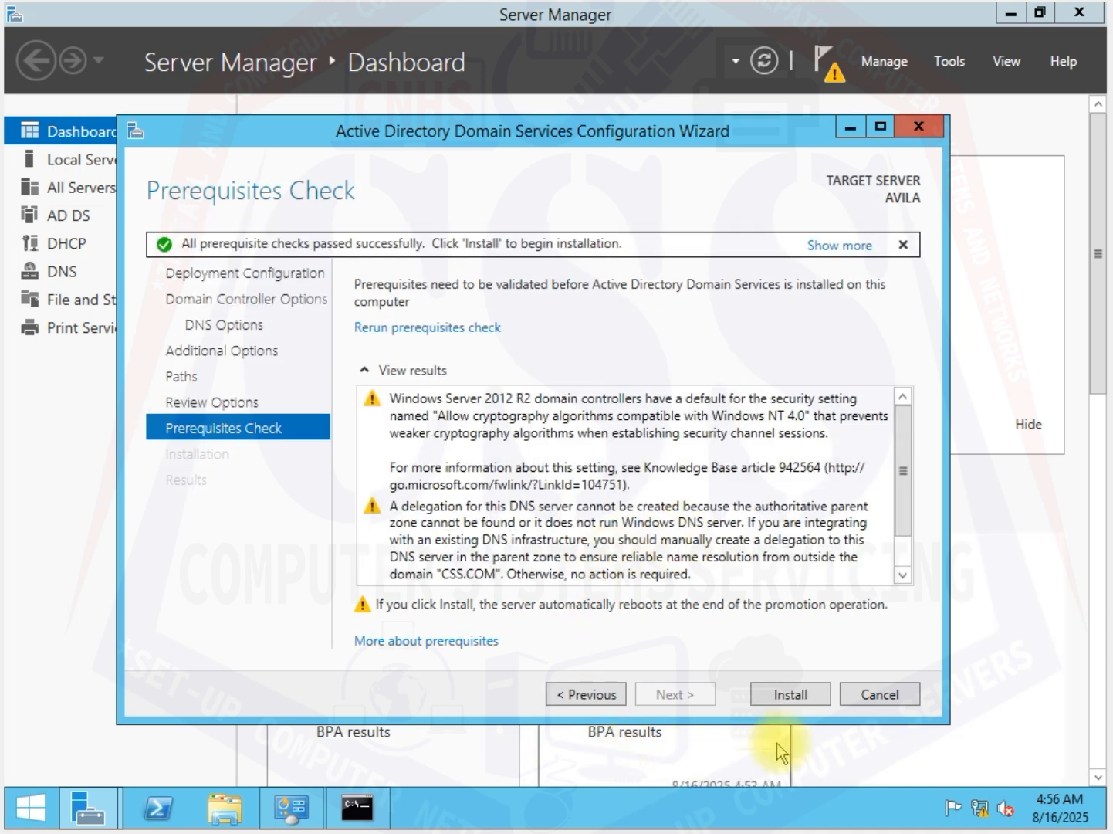
# Step: Install the domain controller configuration, dismiss the restart sign-out notice, and close the finished configuration wizard
pyautogui.click(805, 697)
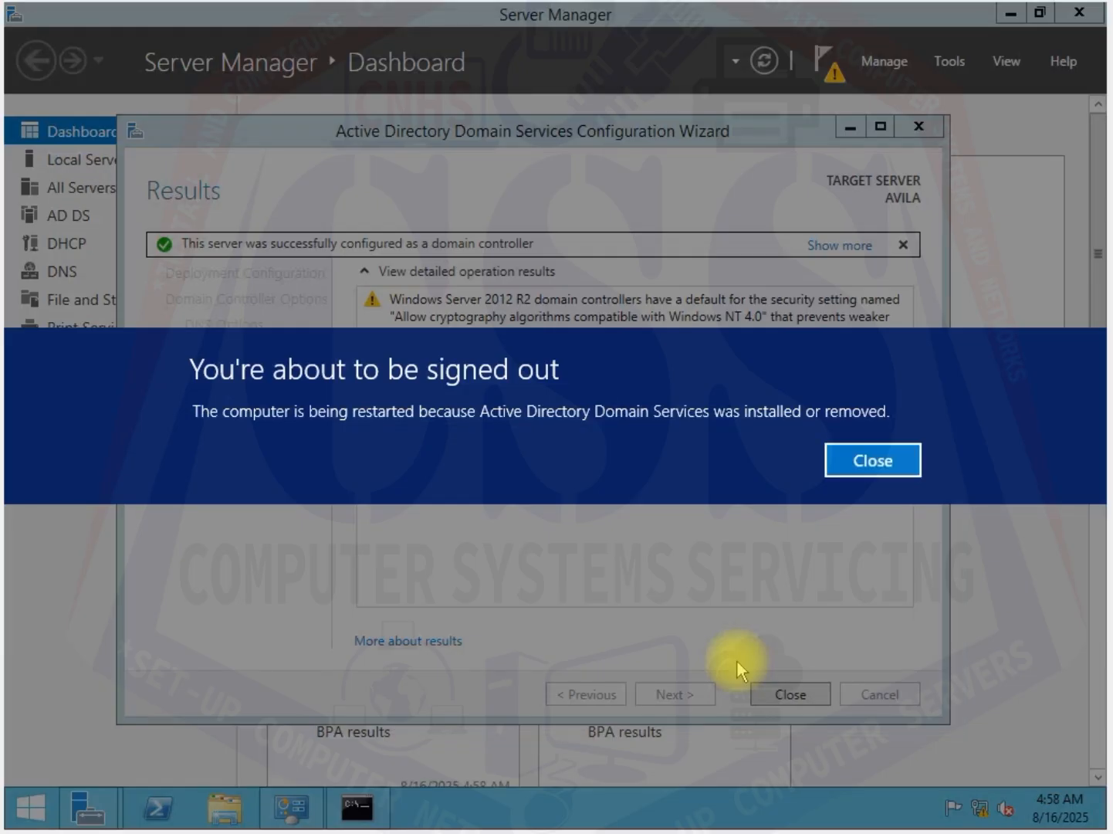
pyautogui.click(871, 462)
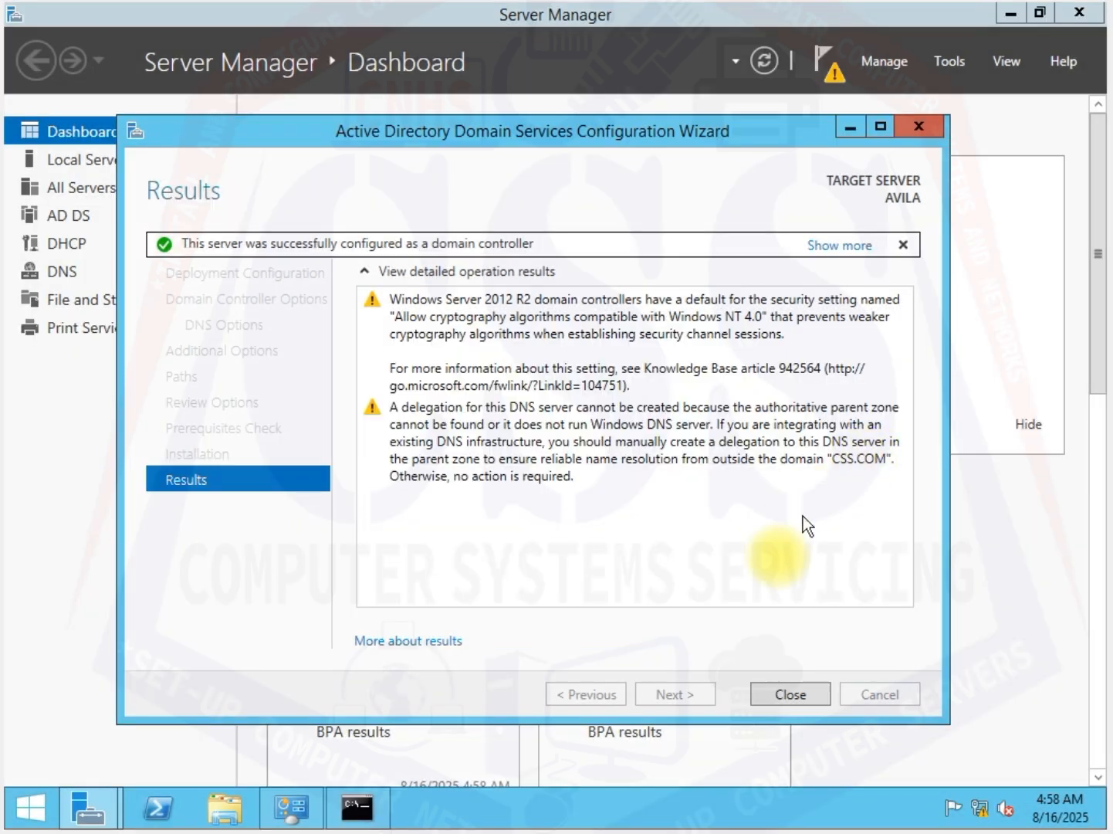
pyautogui.click(802, 693)
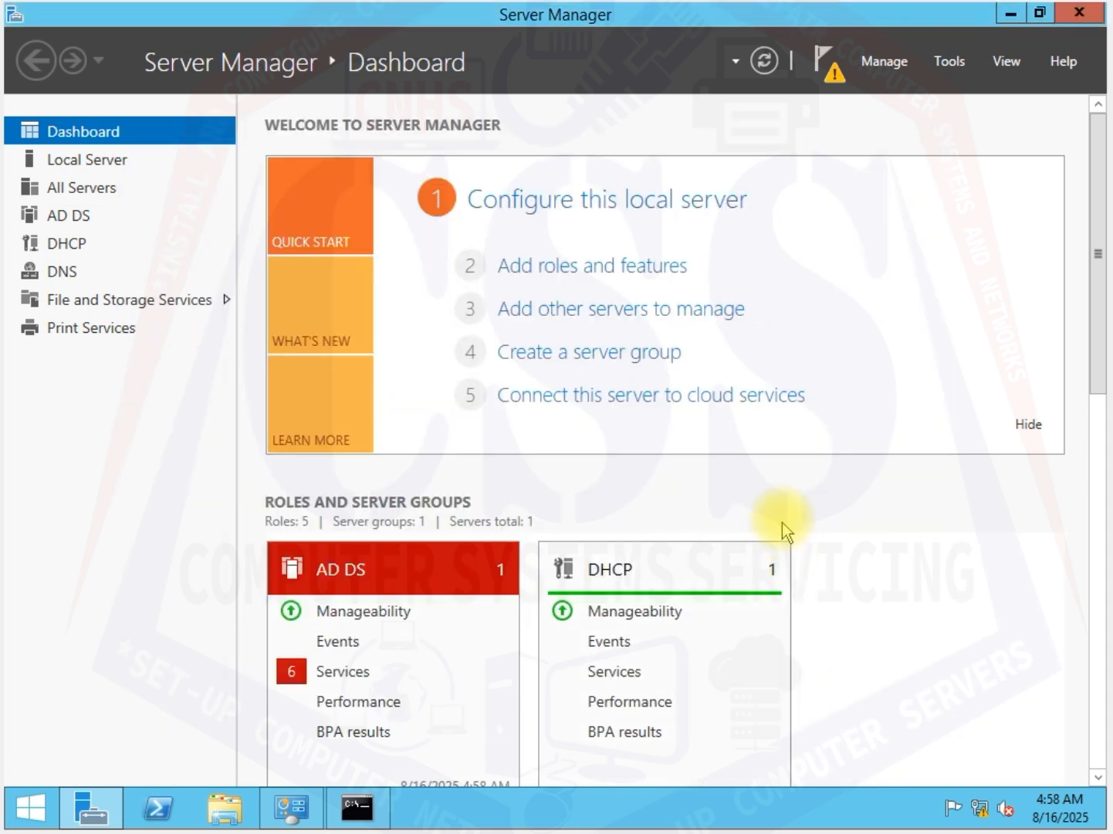